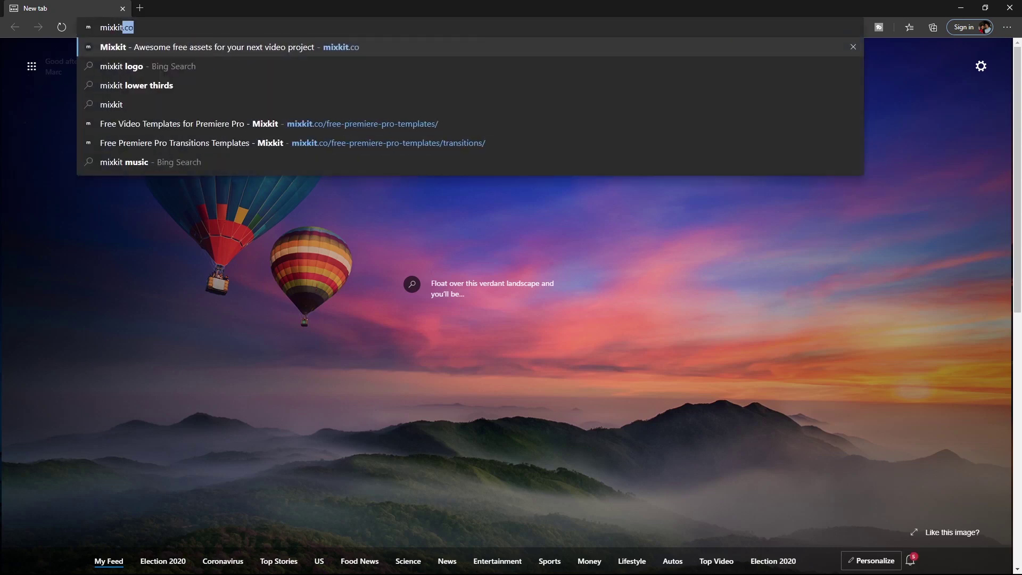
type("co")
Load mixkit.co in Edge and land on the Mixkit home page.
key("Return")
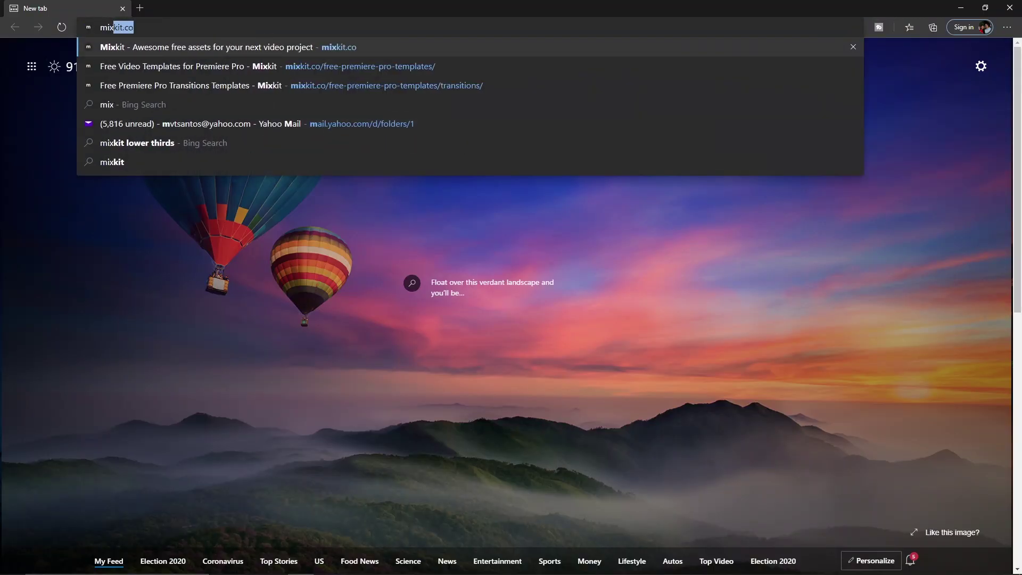
key("Return")
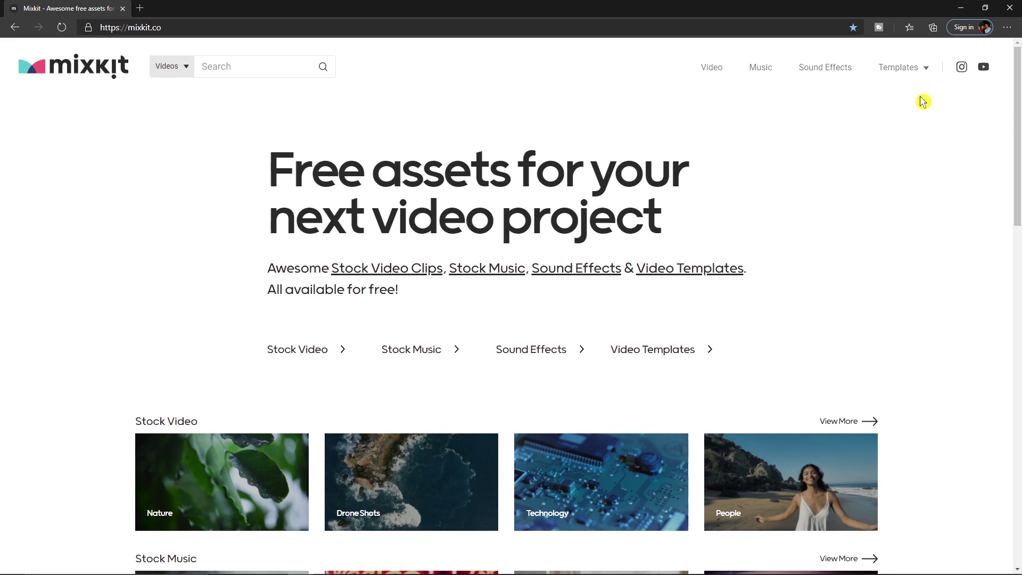
mouse_move(902, 67)
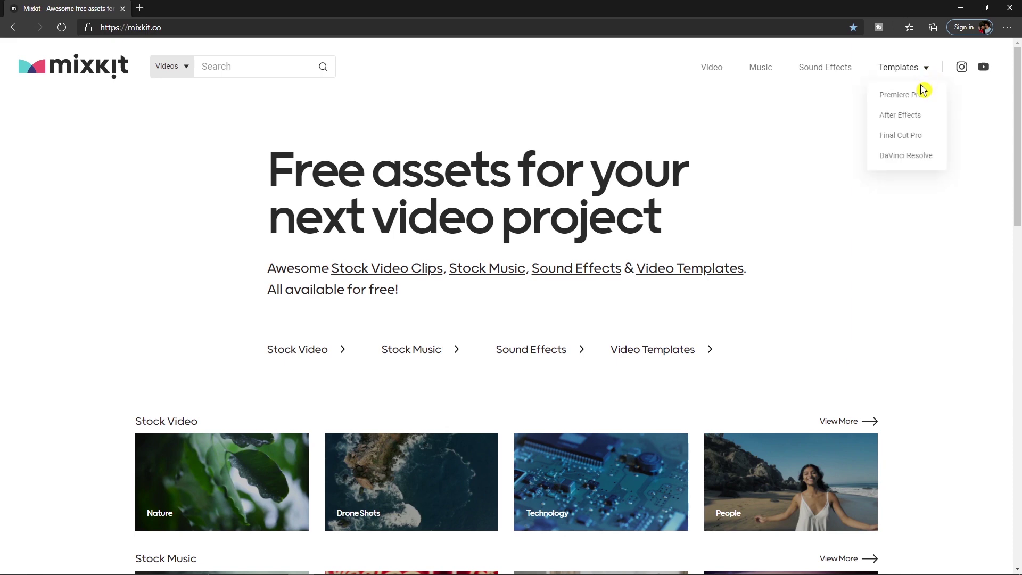
Download Left Sideways Swipe Transition from page 4 of Mixkit's Premiere Pro transitions.
left_click(911, 96)
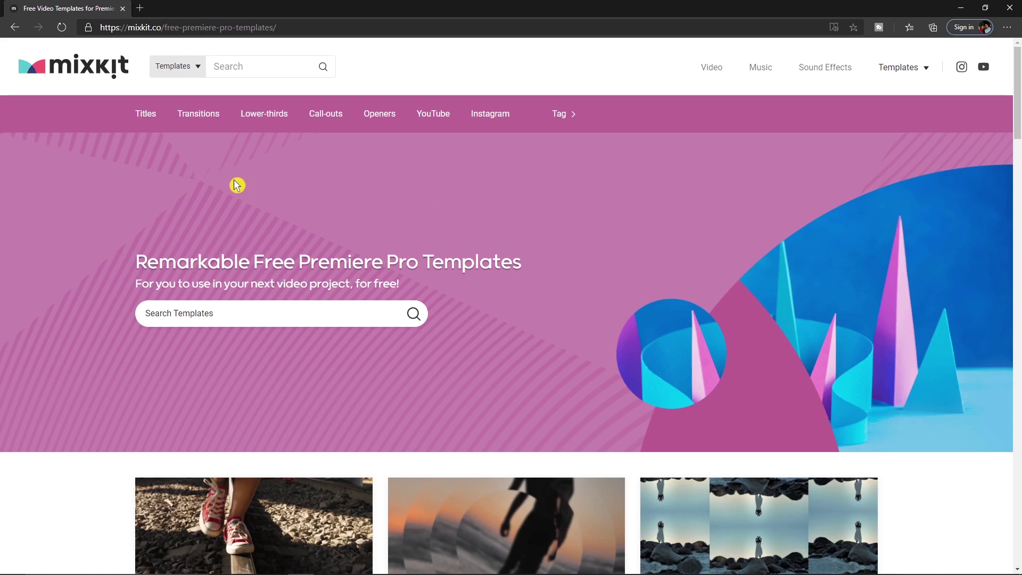
left_click(205, 118)
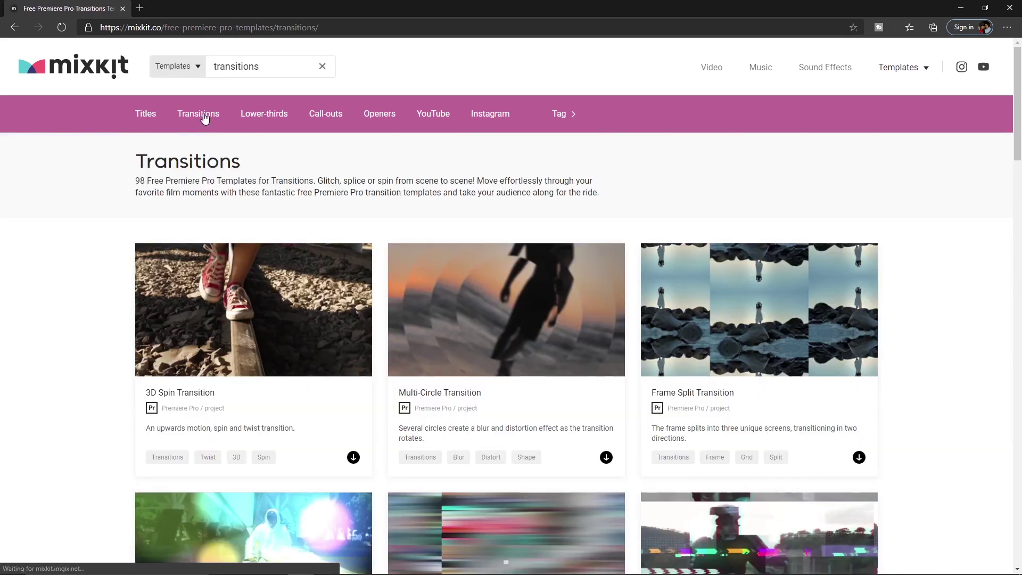
scroll(491, 213, "down", 5)
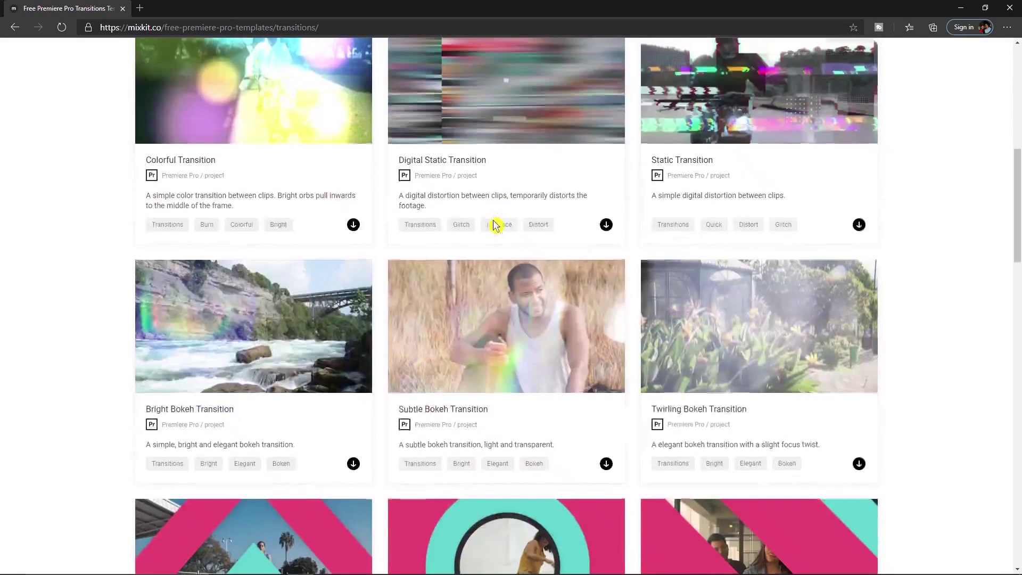
scroll(497, 223, "down", 10)
scroll(511, 222, "up", 1)
left_click(520, 221)
scroll(523, 225, "down", 5)
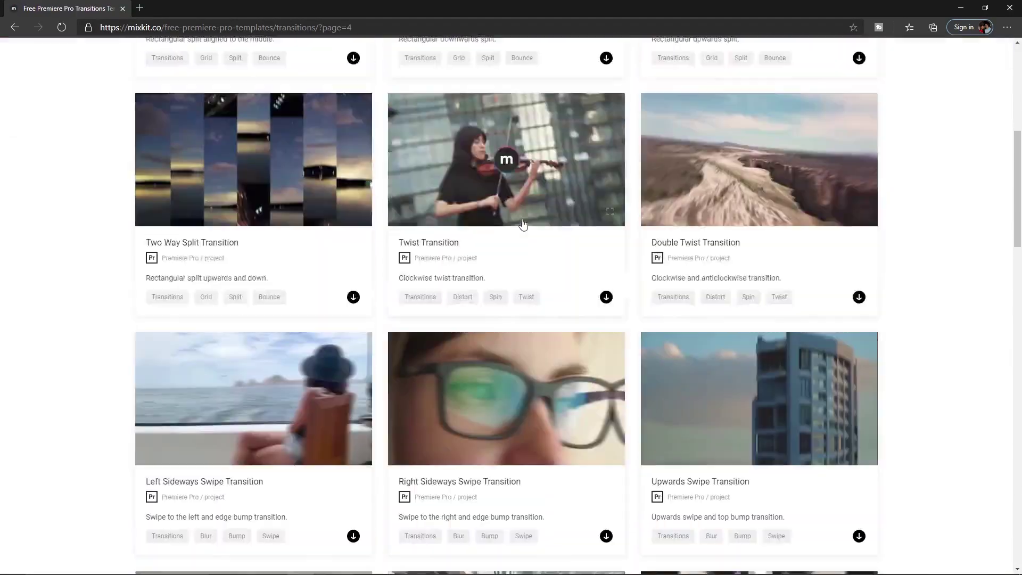
scroll(525, 221, "down", 1)
scroll(529, 228, "down", 2)
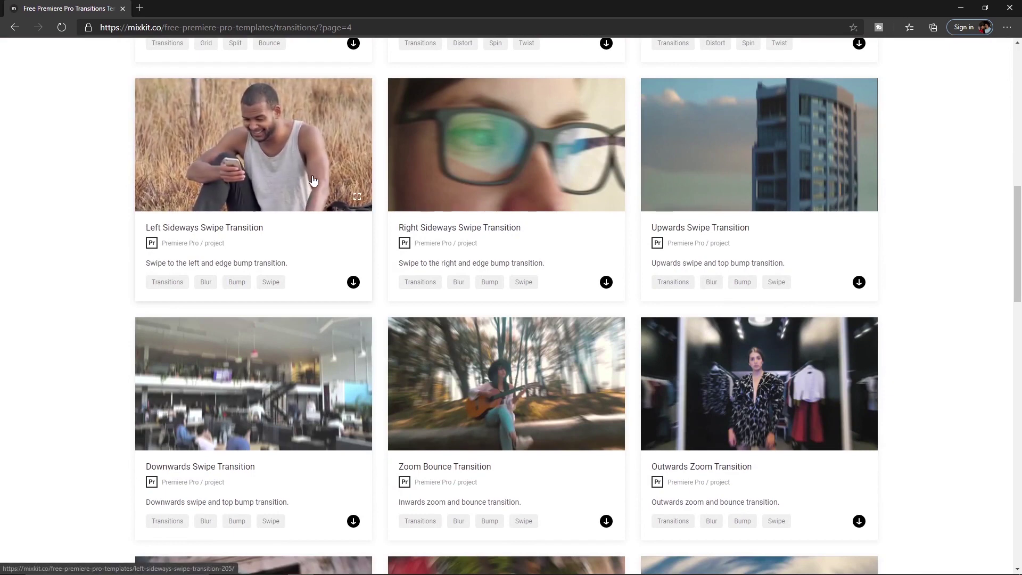
left_click(353, 282)
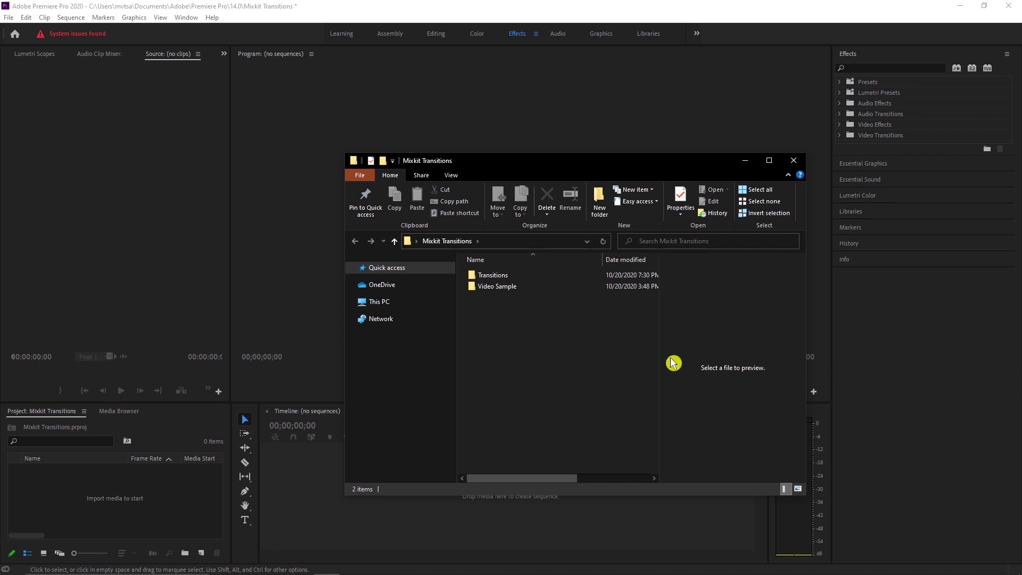
Import the Video Sample folder into the Project panel and expand its bin.
left_click(519, 291)
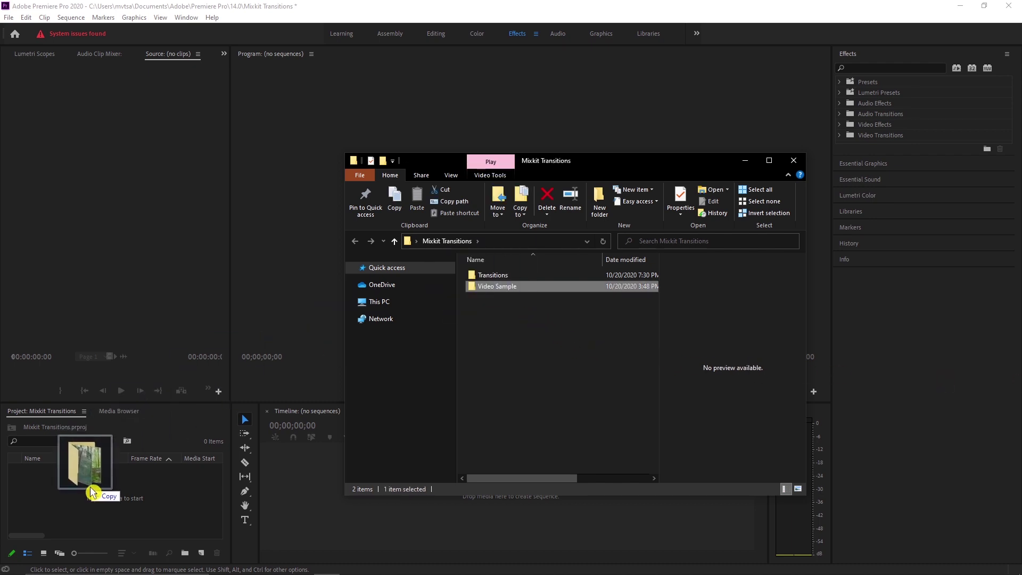
left_click_drag(519, 291, 92, 488)
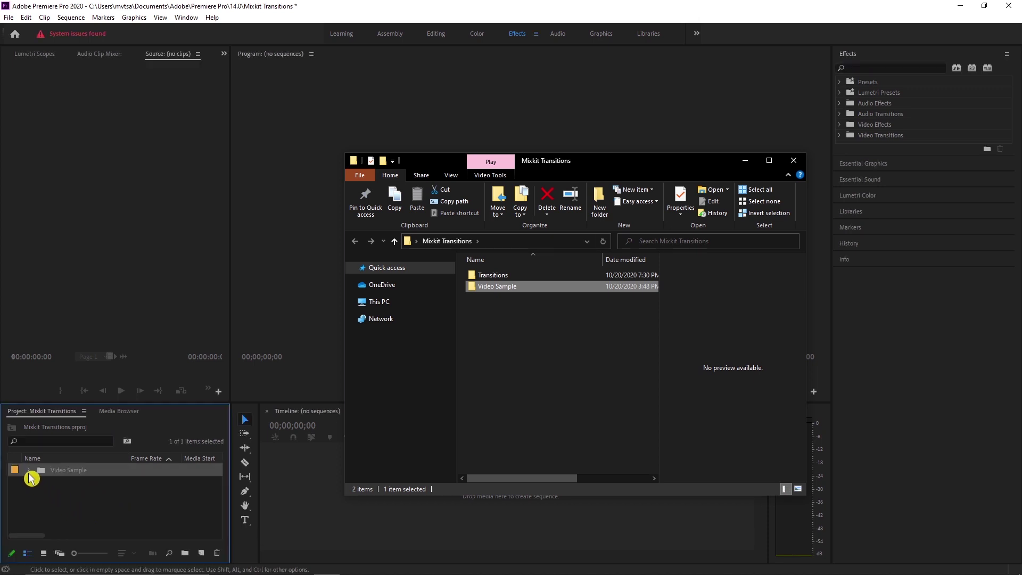
left_click(29, 470)
Build a sequence from the long-jump and man-jogging clips, play it, then collapse the bin.
left_click(67, 484)
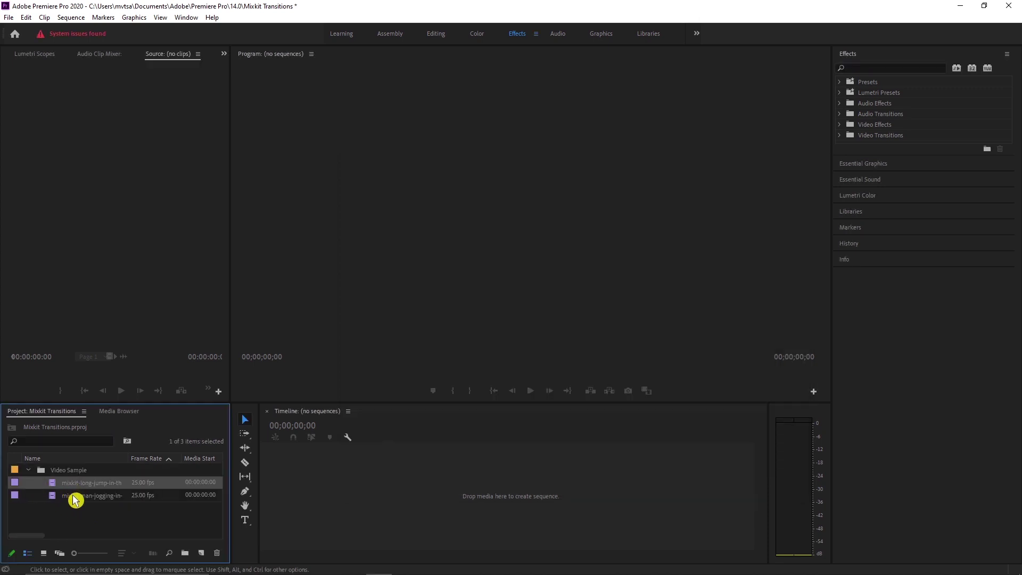
left_click(76, 495, "shift")
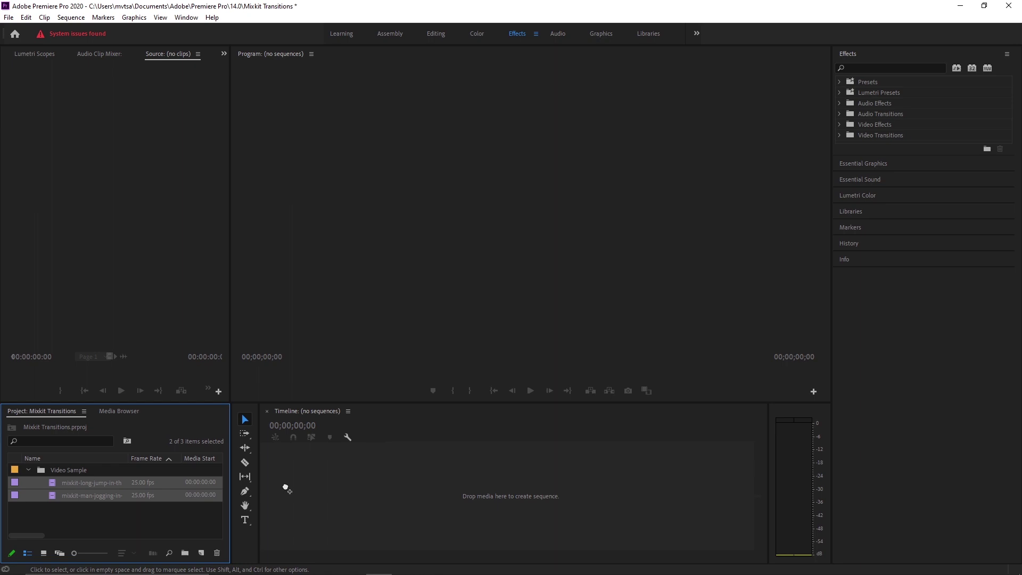
left_click_drag(293, 494, 292, 491)
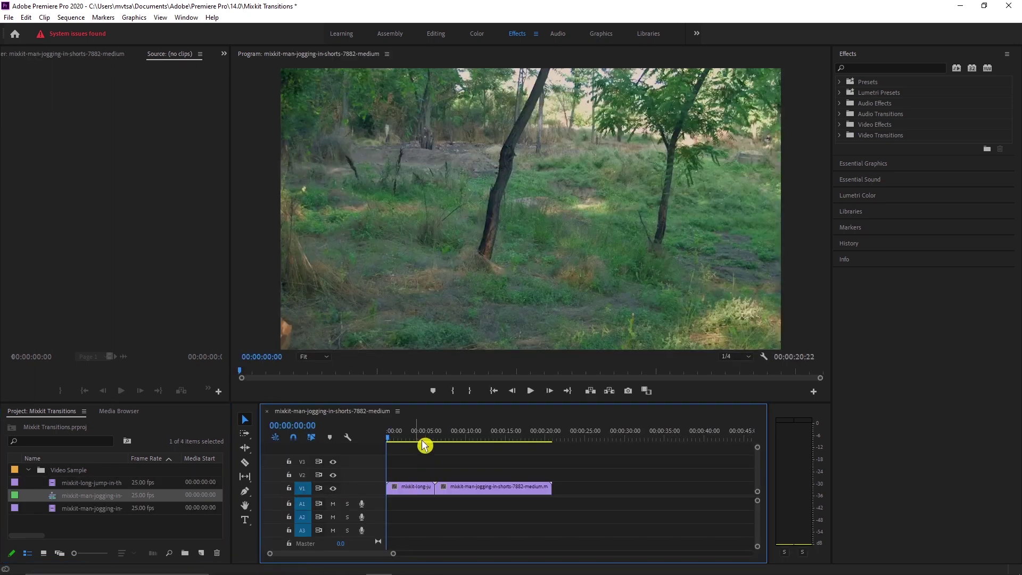
key("space")
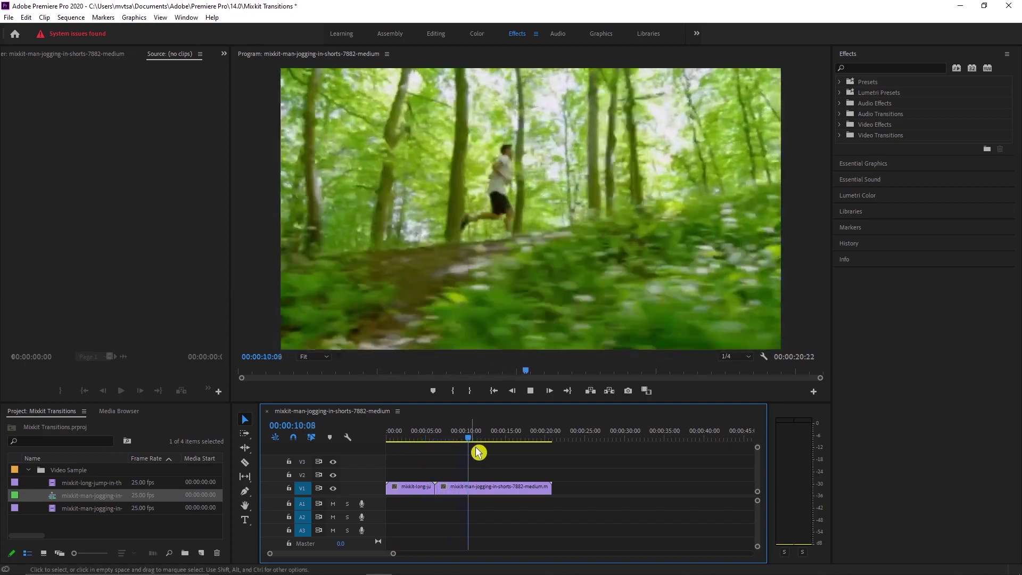
key("space")
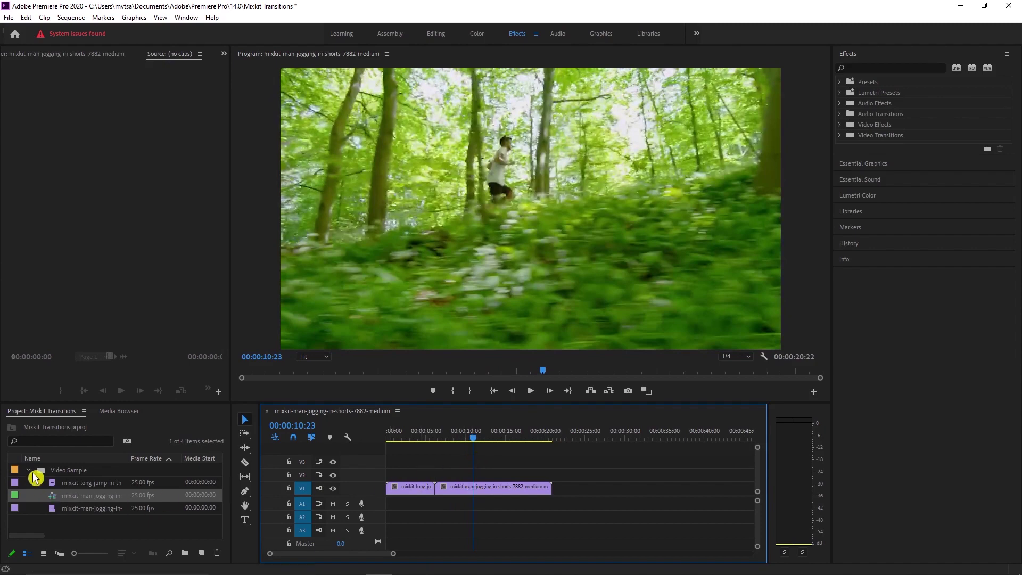
left_click(29, 470)
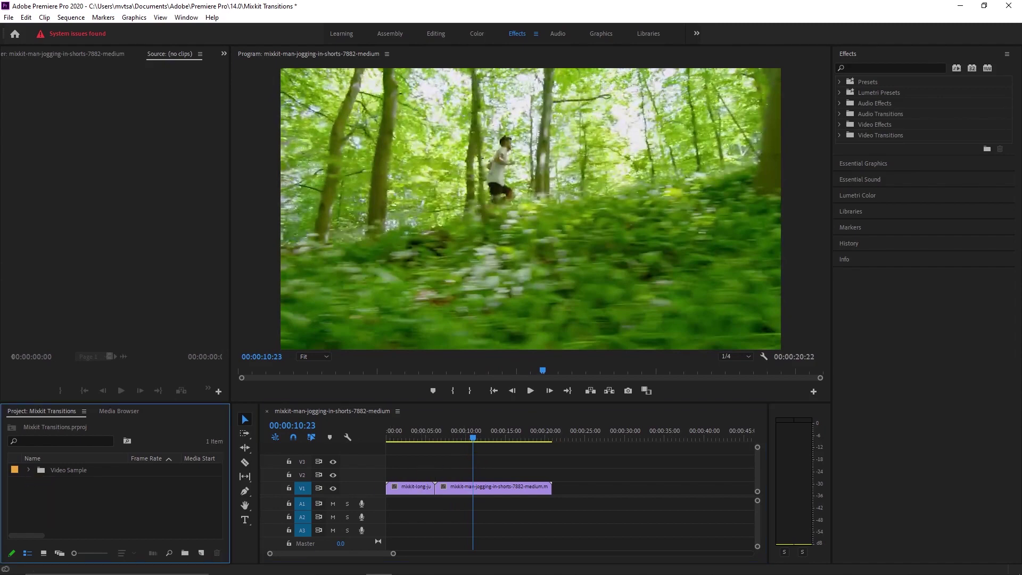
Extract the transition zip in the Transitions folder and drag mixkit-205 into Premiere.
key("alt+Tab")
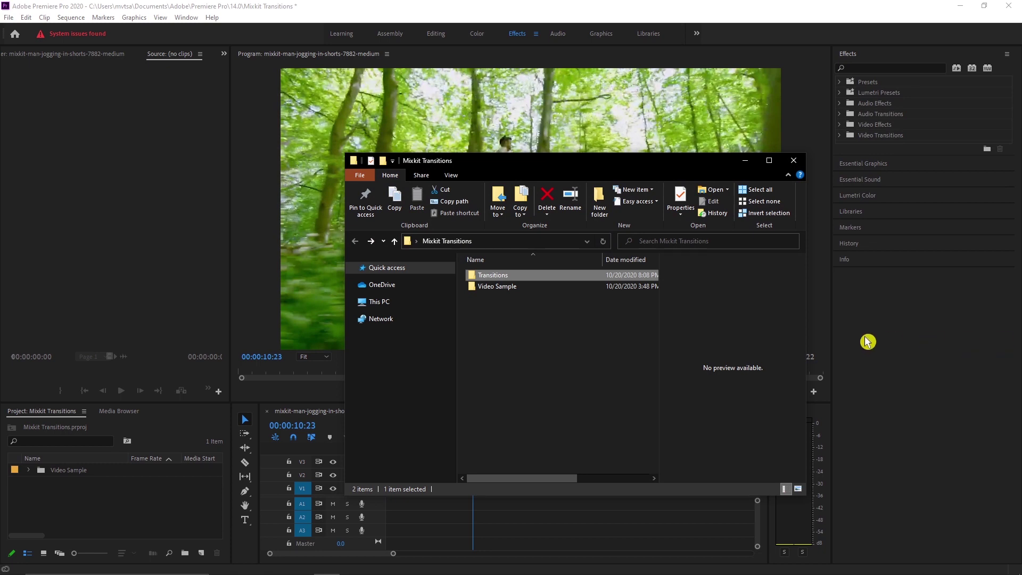
double_click(551, 276)
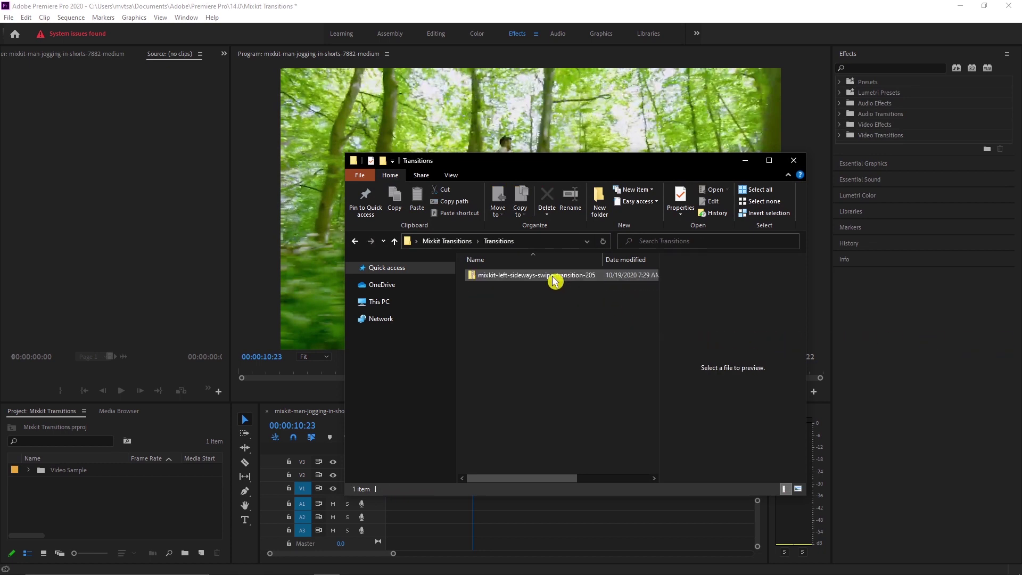
left_click(542, 277)
right_click(540, 276)
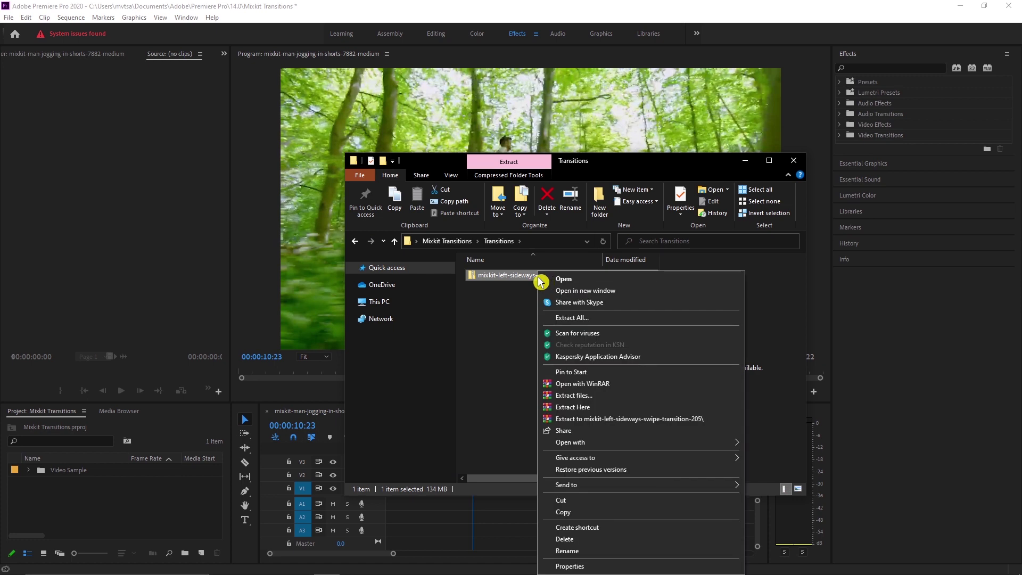
left_click(582, 408)
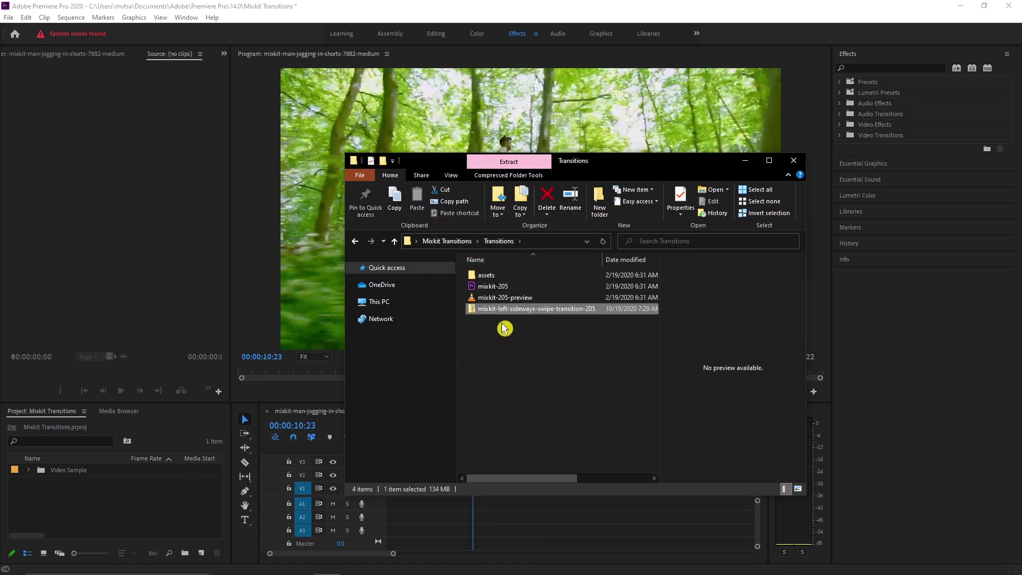
left_click(501, 291)
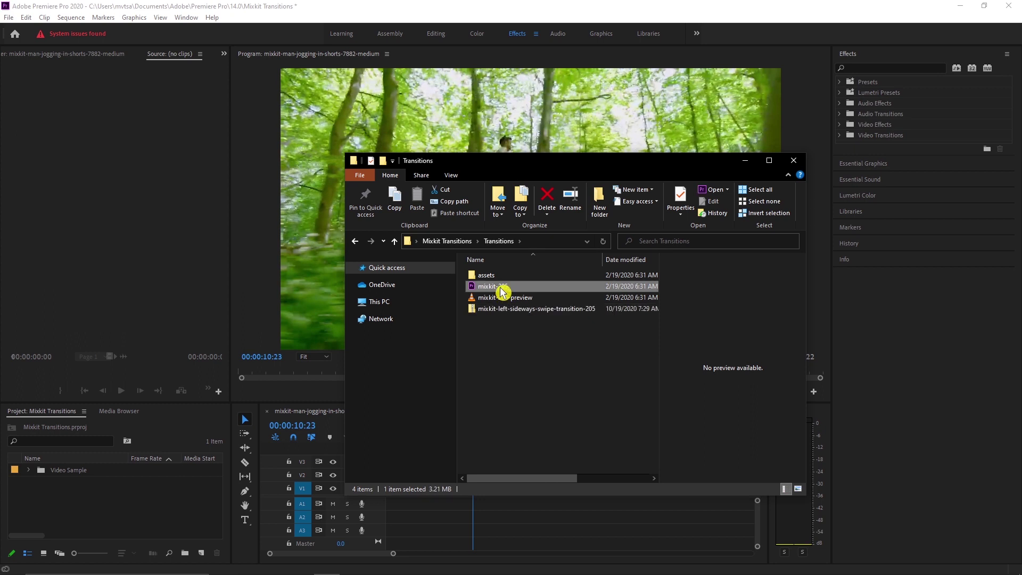
mouse_move(492, 286)
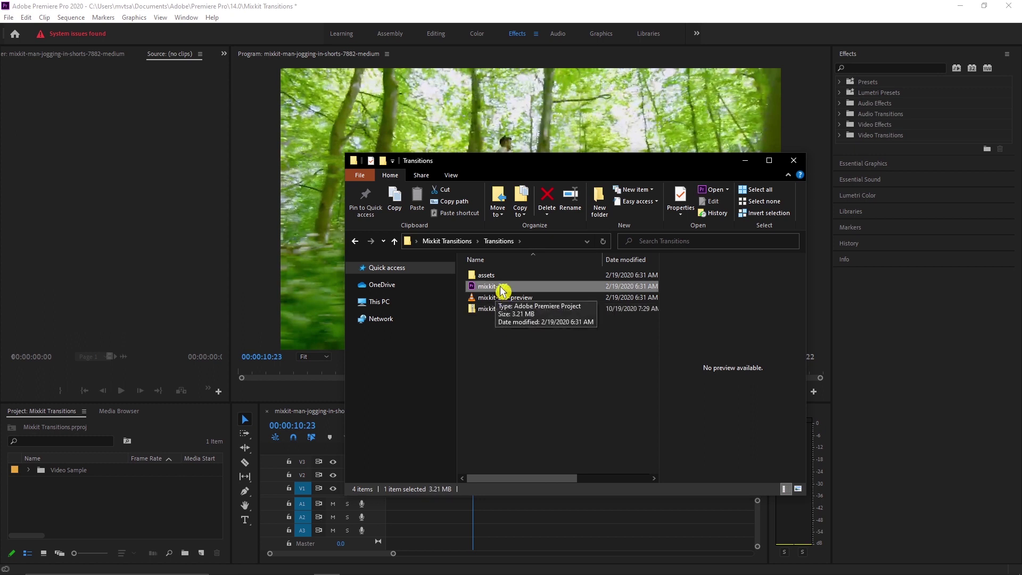
left_click_drag(501, 291, 118, 515)
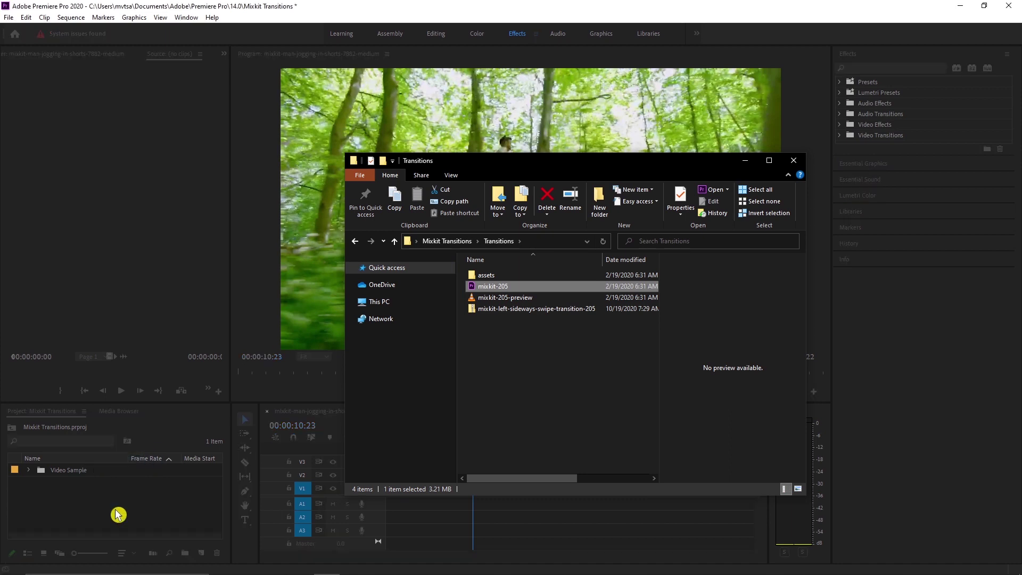
Confirm Import Entire Project for mixkit-205, bringing up the Link Media prompt.
left_click(745, 163)
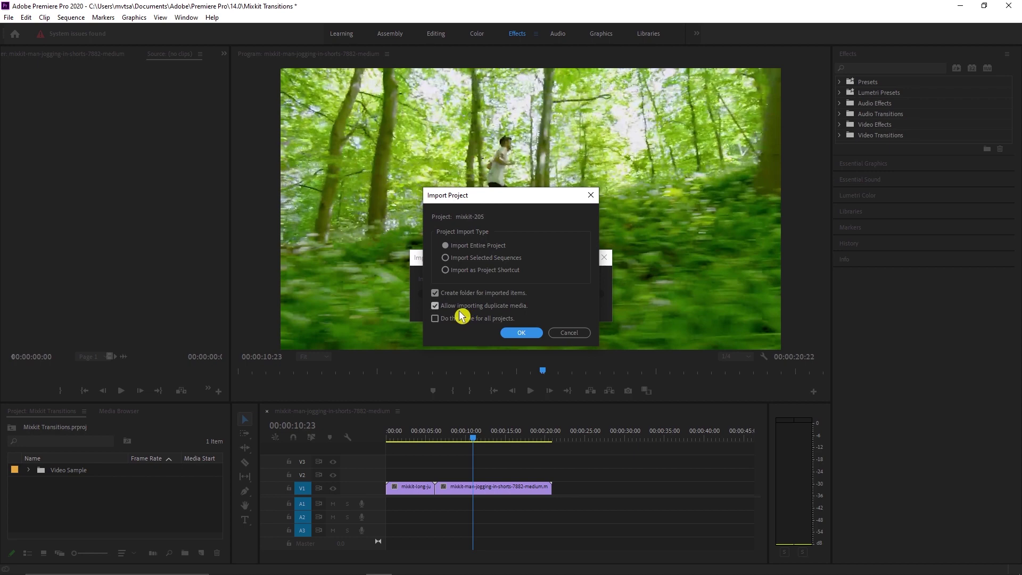
left_click(519, 334)
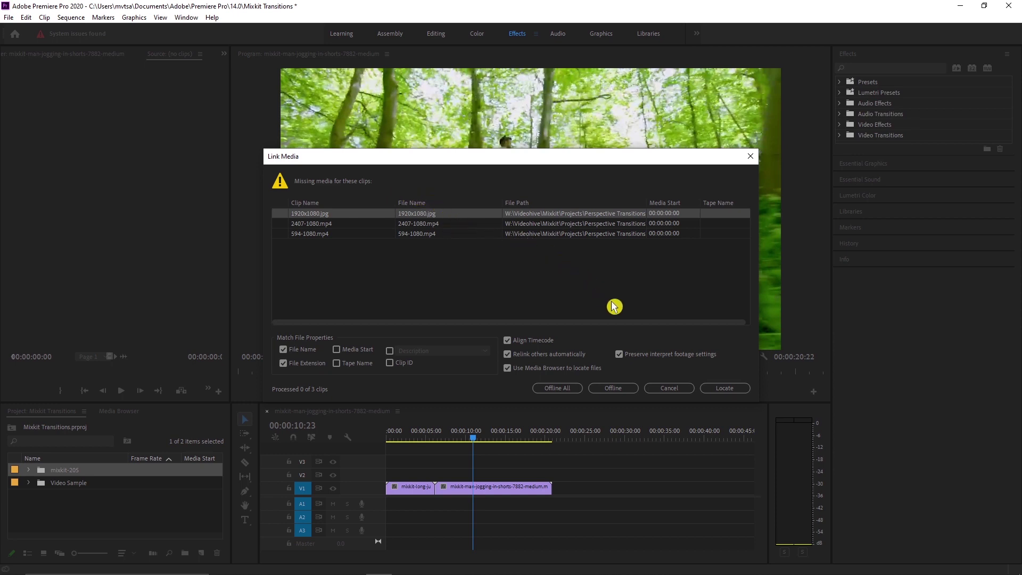
Relink the missing mixkit-205 media to 1920x1080 in Transitions > assets.
left_click(720, 392)
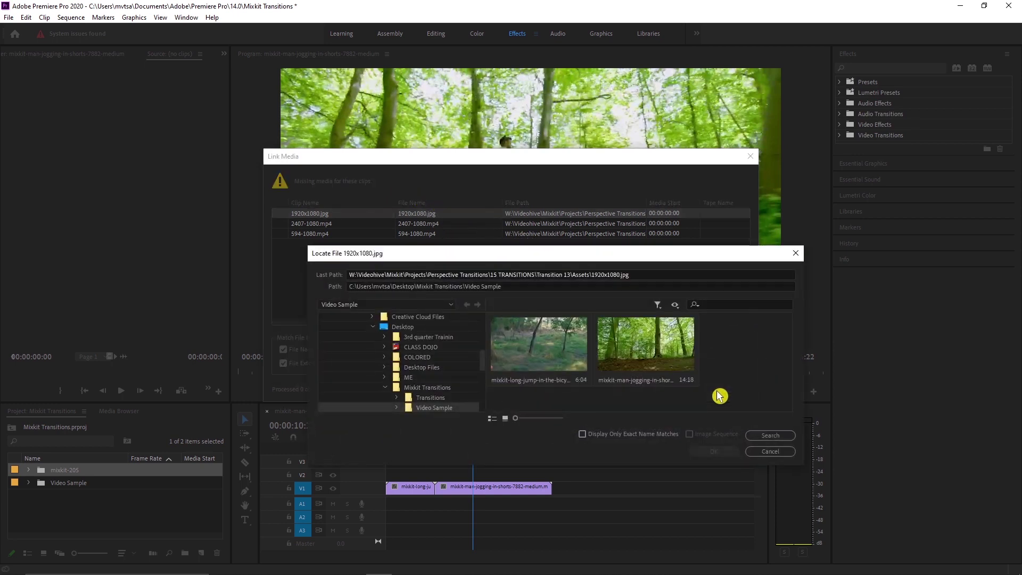
left_click(409, 398)
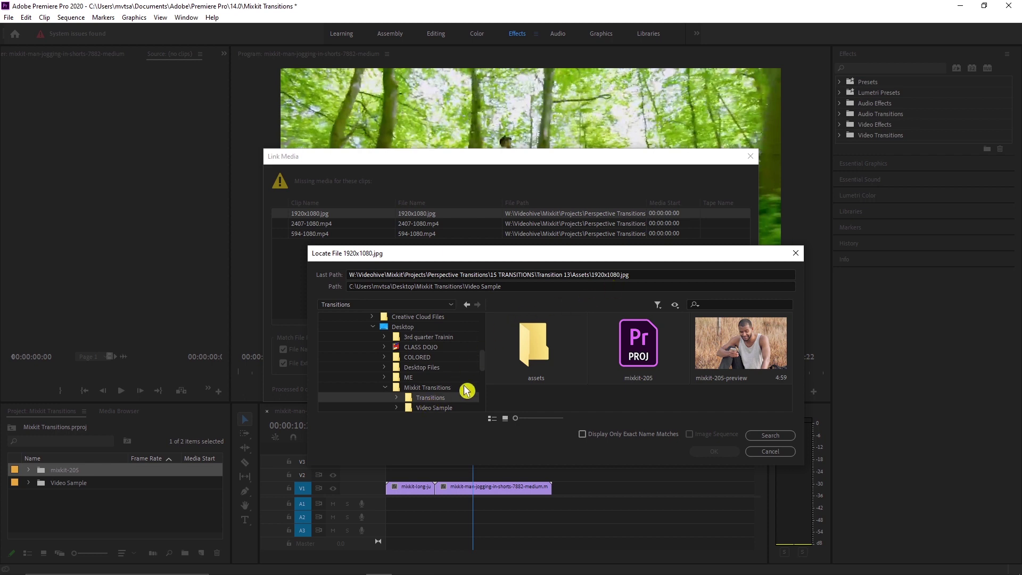
double_click(537, 349)
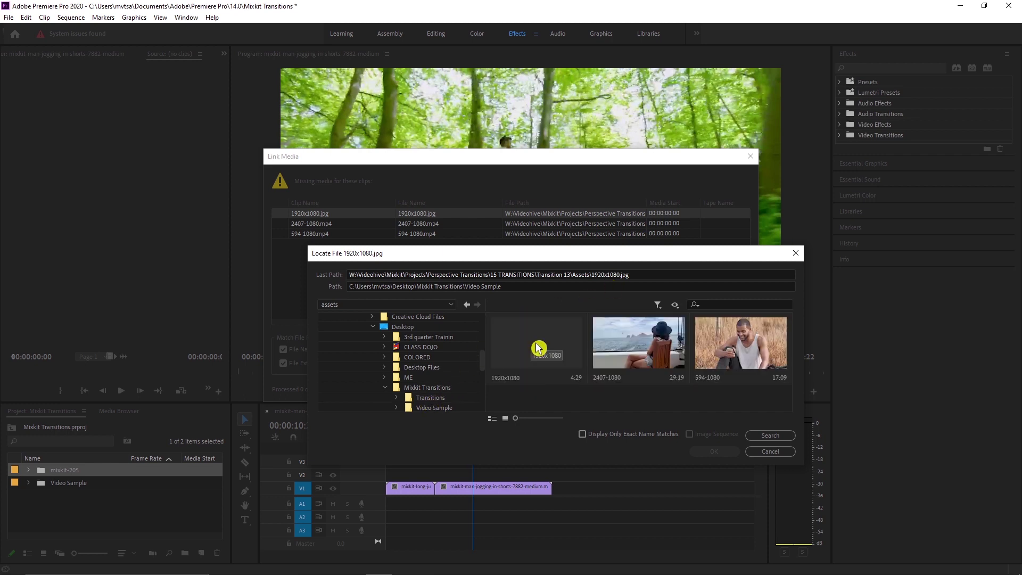
left_click(565, 346)
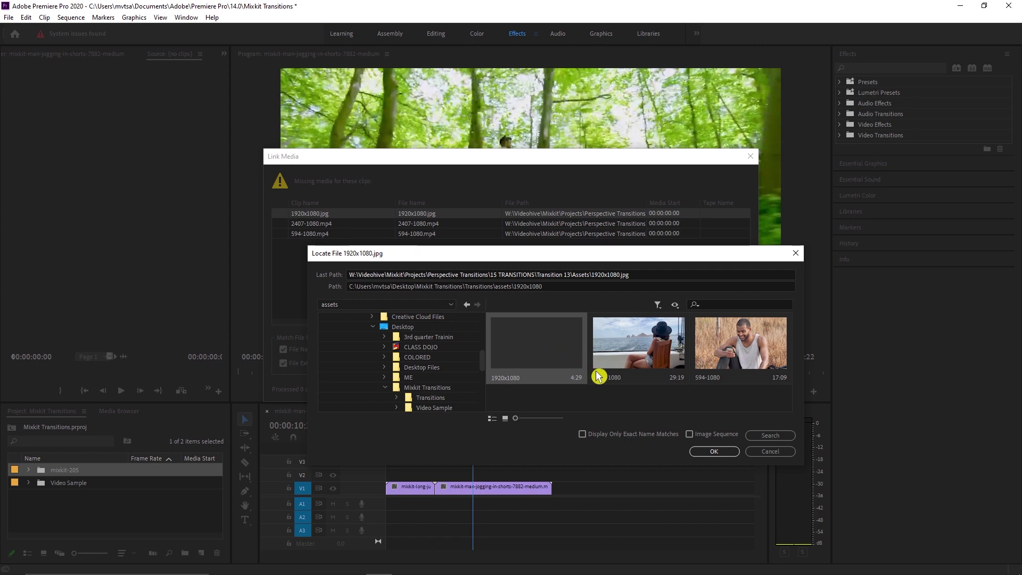
left_click(710, 453)
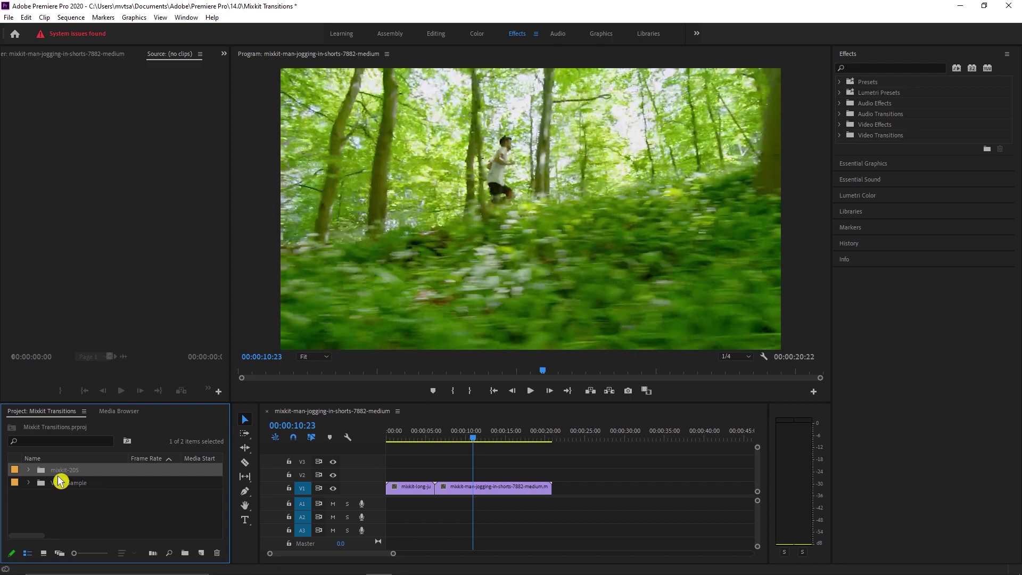
Play the Transition 13 sequence from the start, then return to the jogging sequence.
left_click(33, 474)
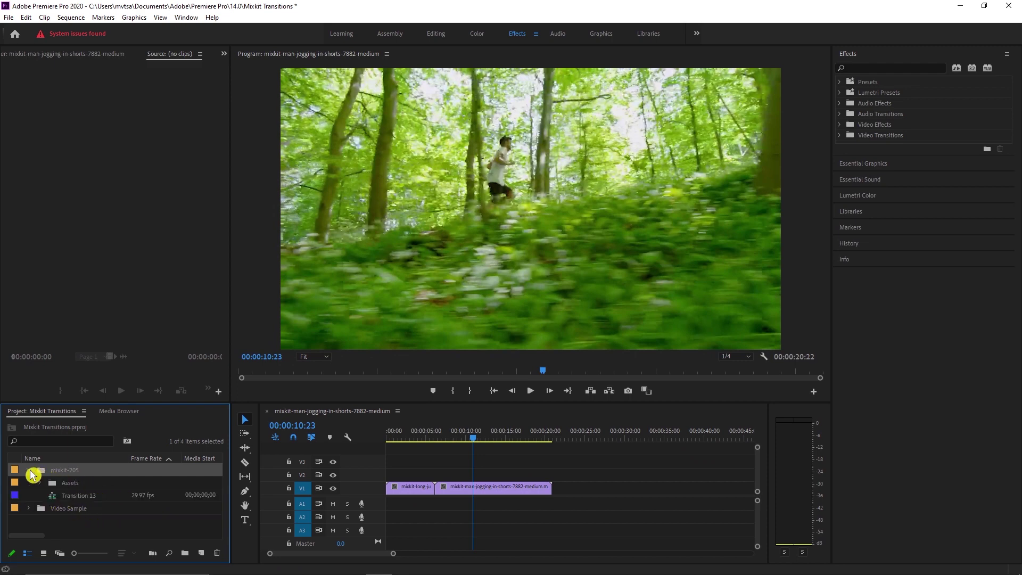
double_click(56, 497)
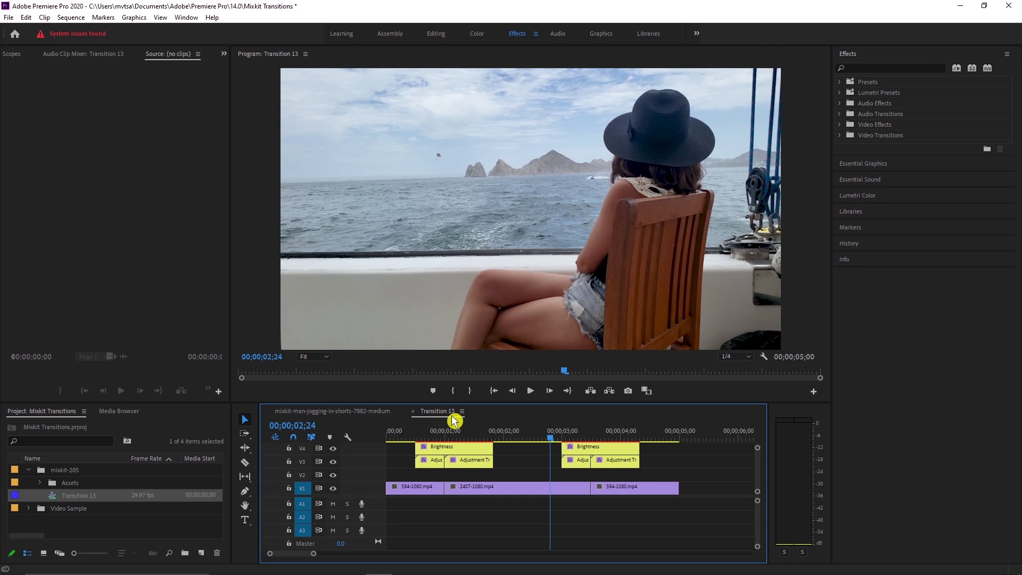
left_click(403, 431)
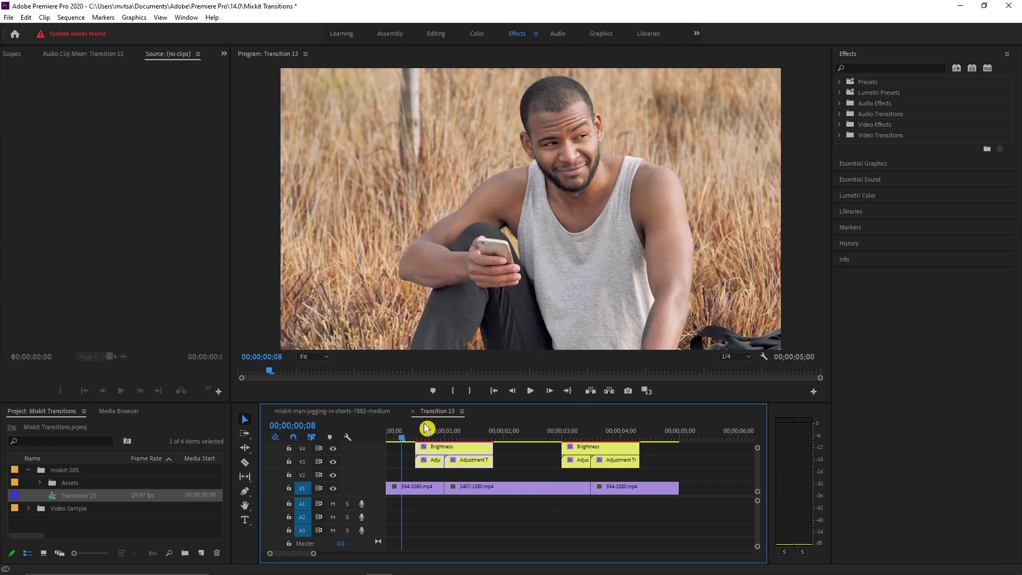
key("space")
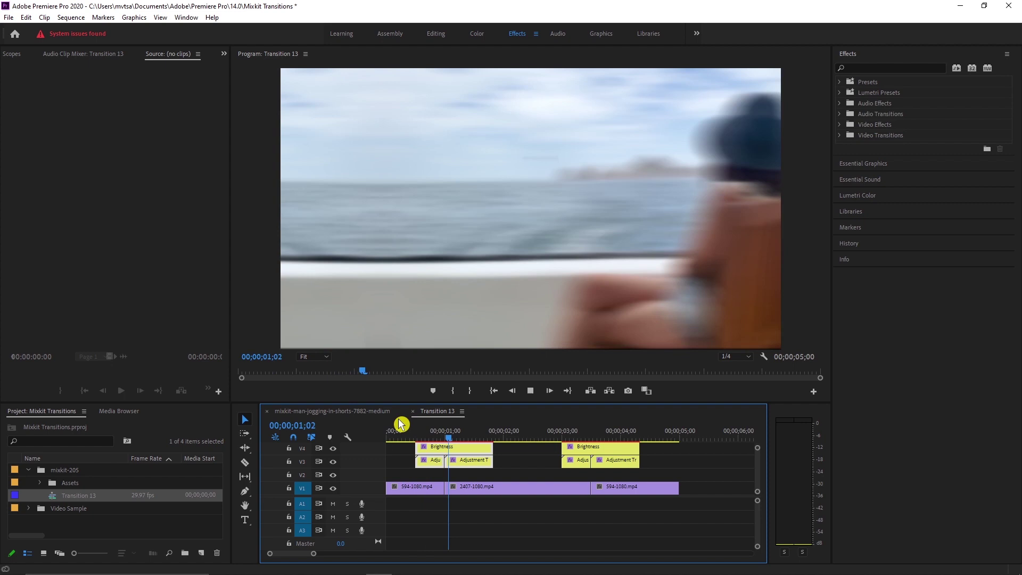
key("space")
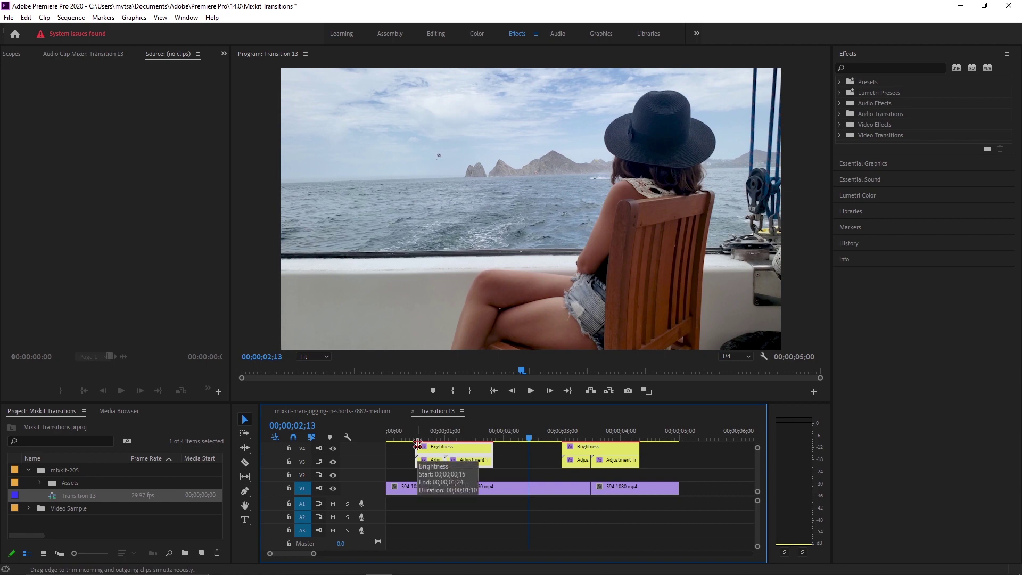
left_click(370, 417)
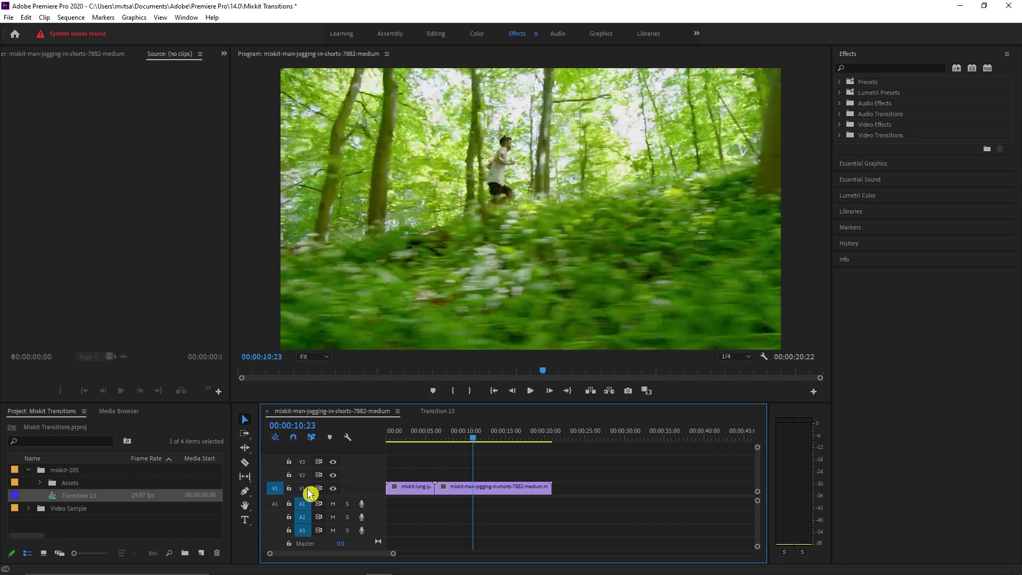
Paste the Transition 13 clips onto V2 and slide them over the biker-jogging cut.
left_click(302, 474)
left_click(274, 474)
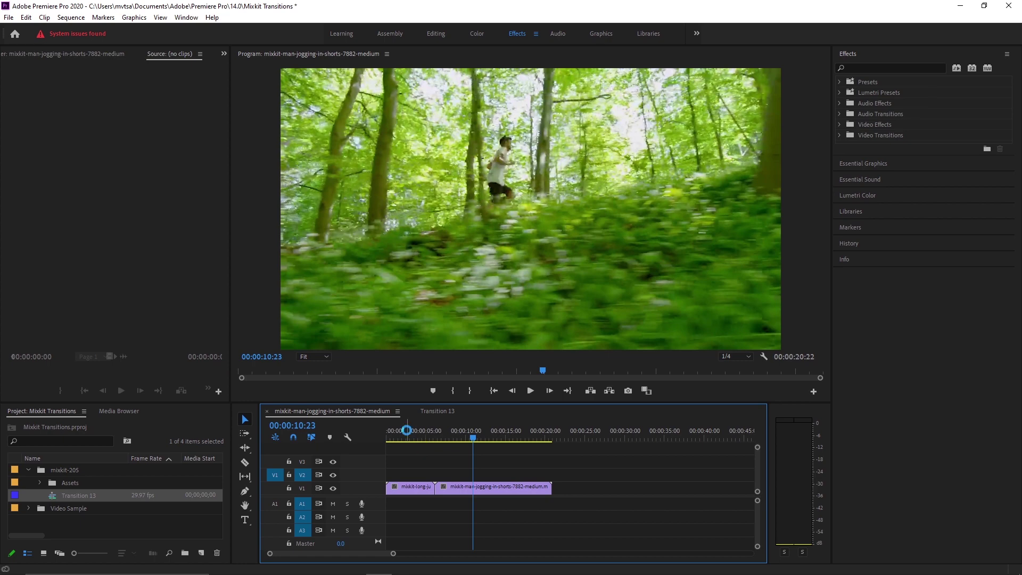
key("ctrl+v")
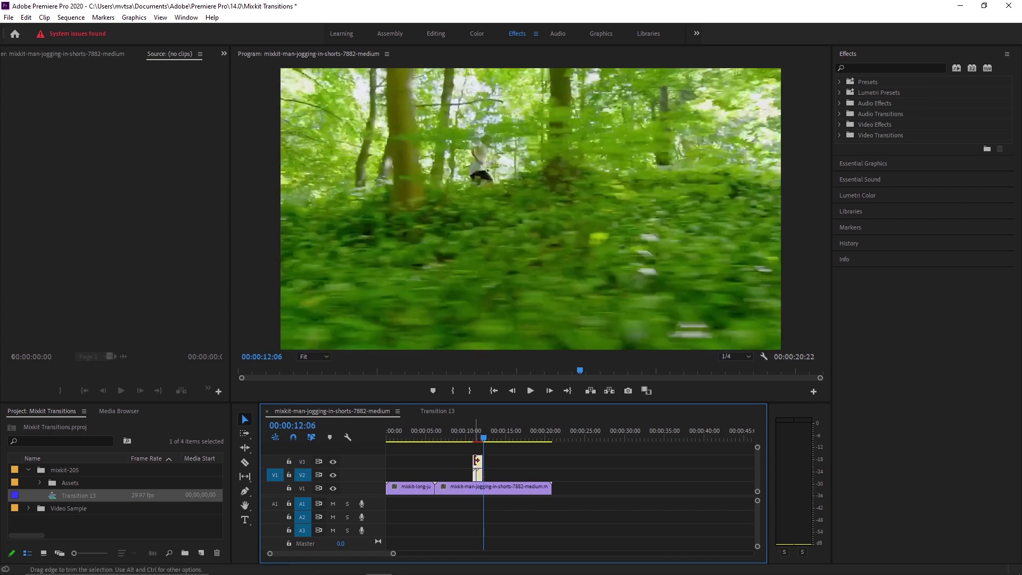
left_click_drag(482, 469, 436, 463)
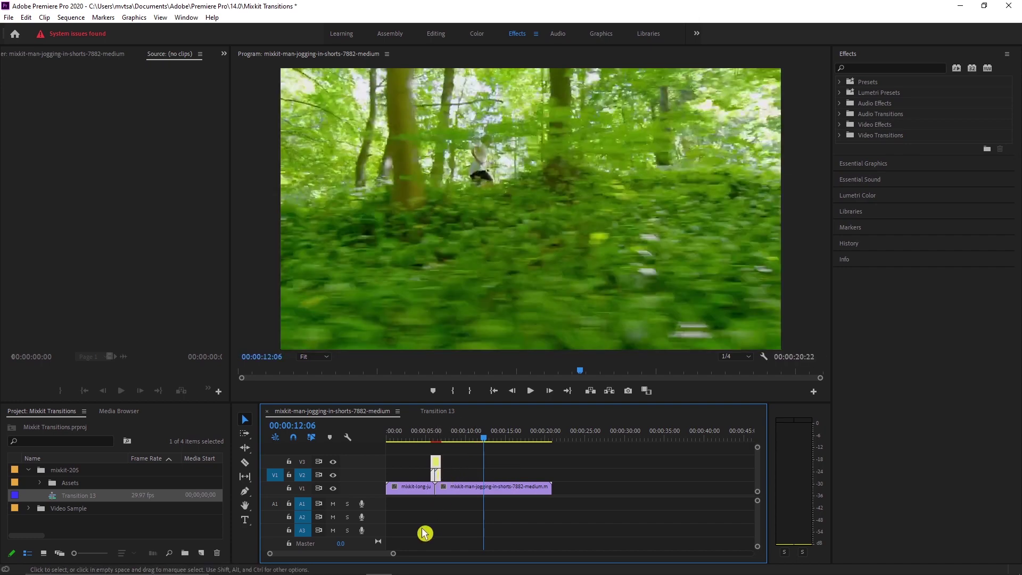
left_click_drag(400, 557, 355, 554)
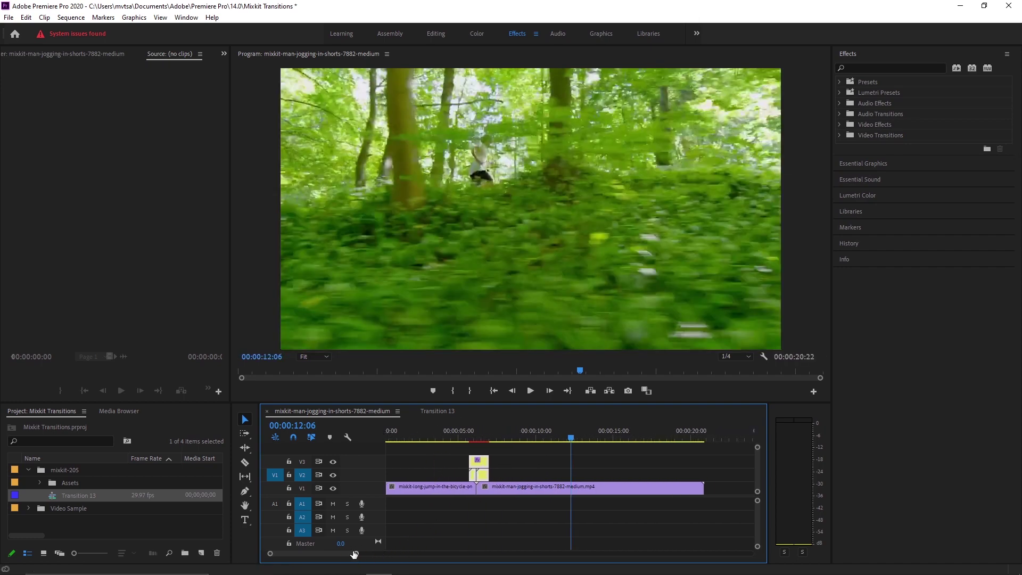
left_click(471, 435)
key("space")
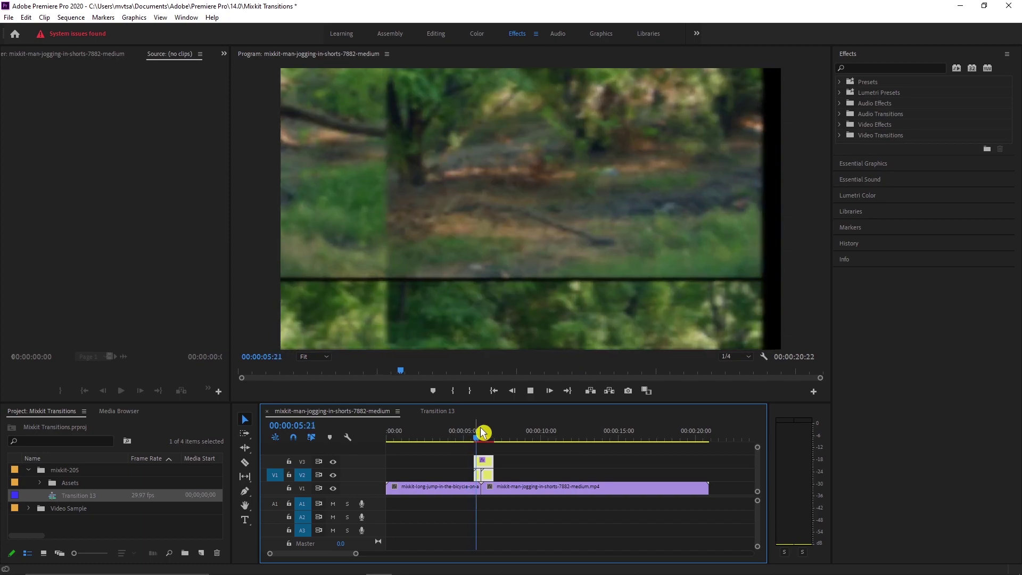
key("space")
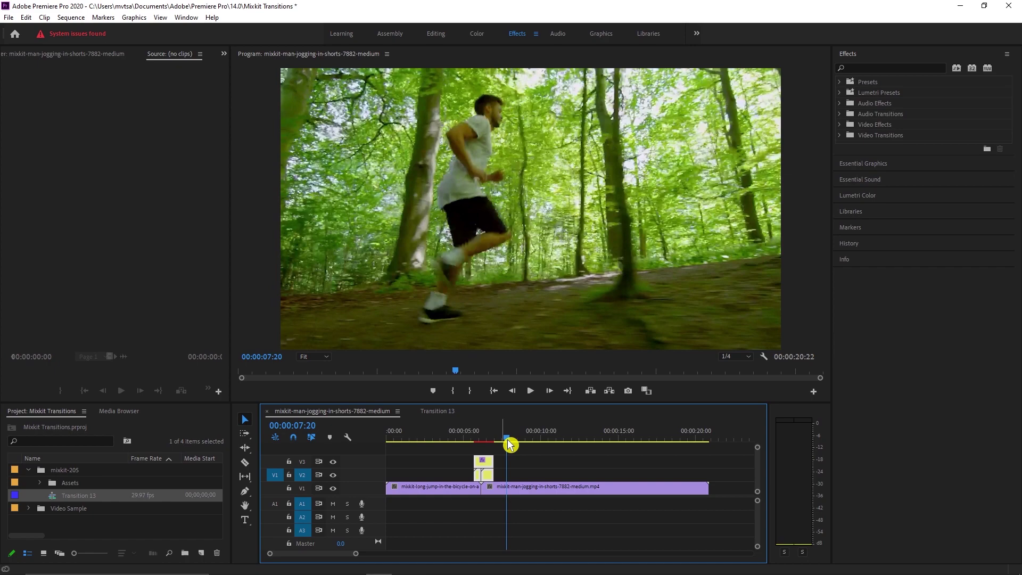
left_click_drag(509, 443, 495, 444)
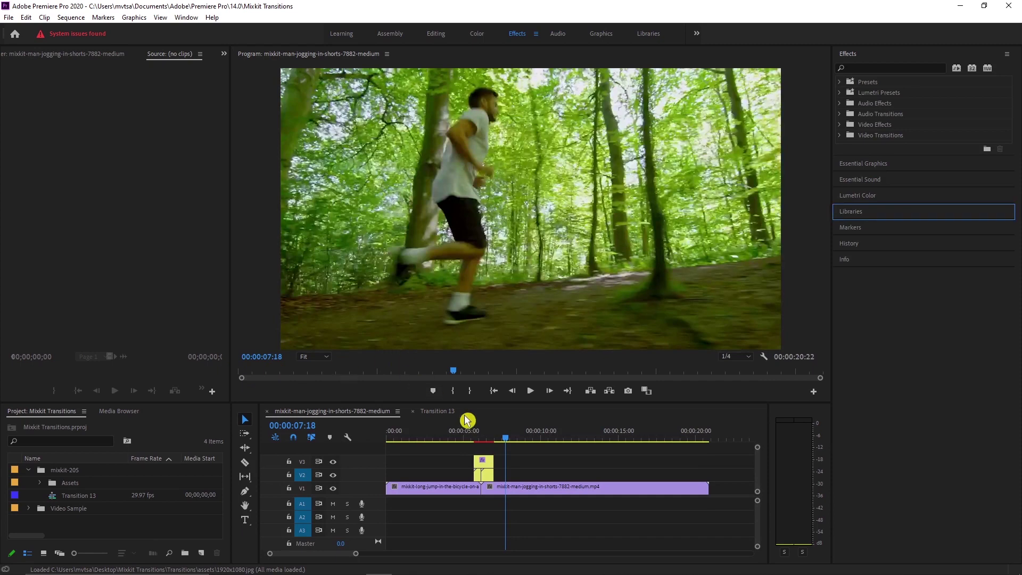
left_click(464, 441)
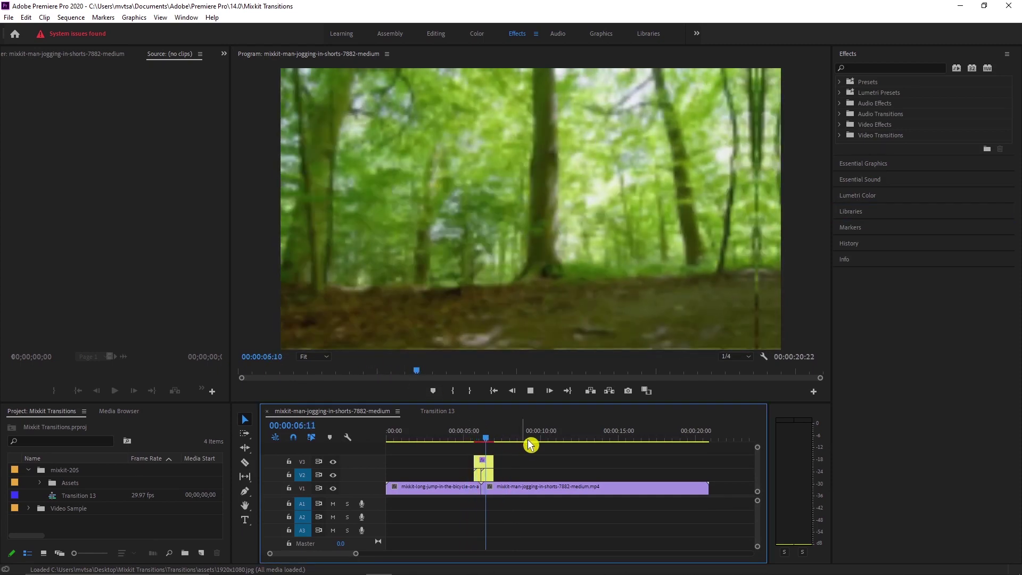
key("space")
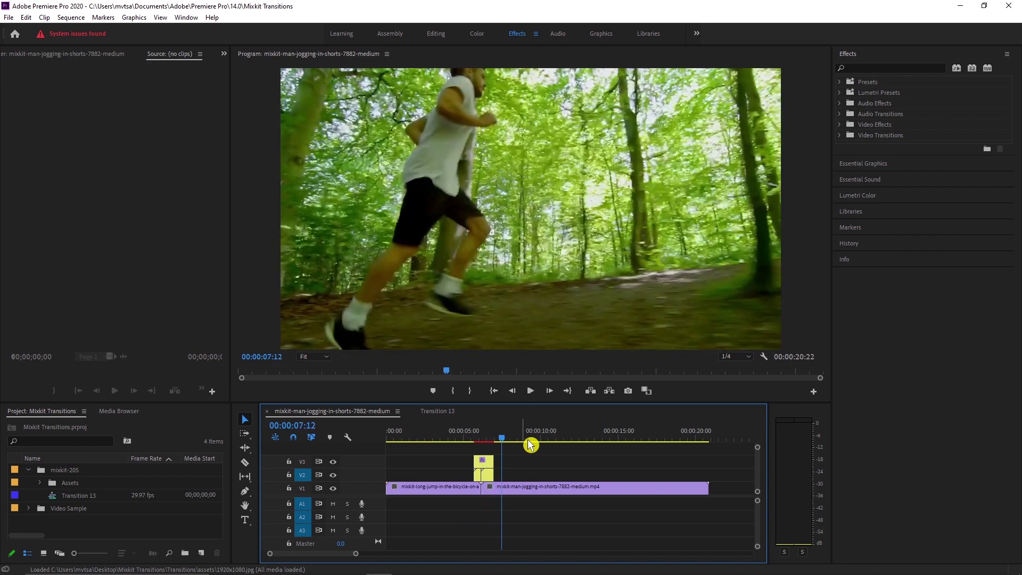
left_click_drag(532, 445, 465, 445)
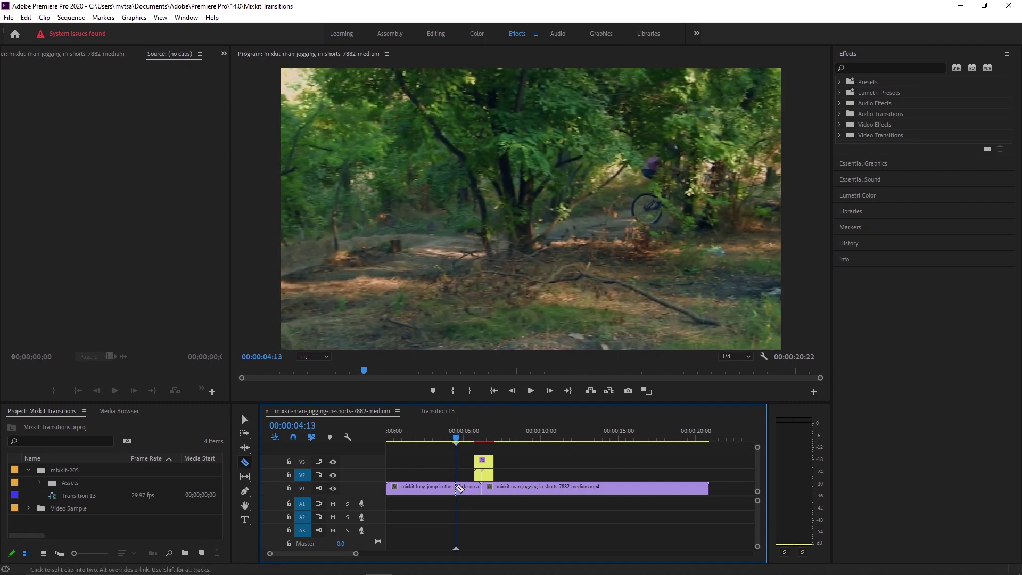
Delete the biker clip's leftover piece, cut the jogging clip, and butt the clips together.
key("v")
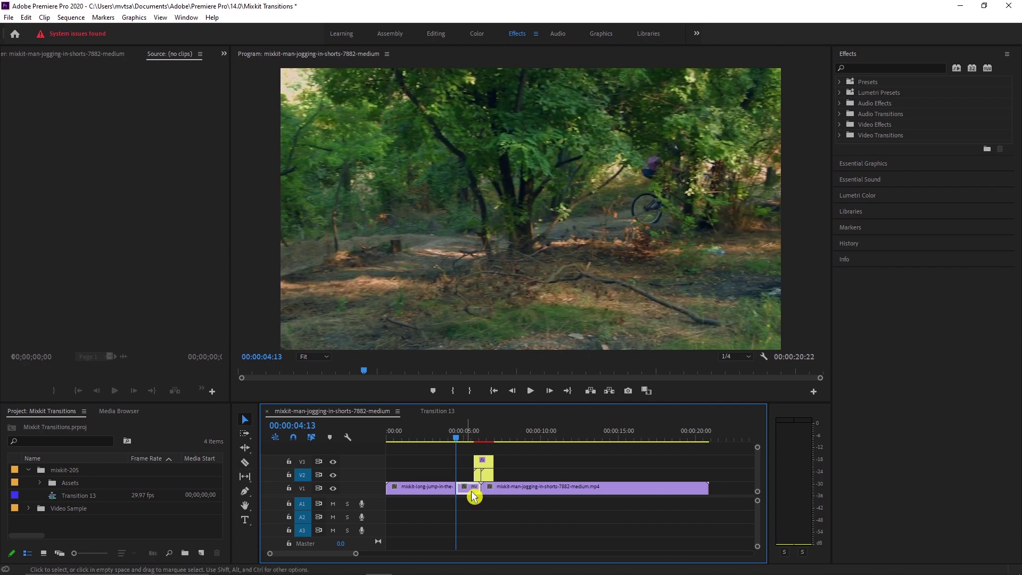
key("Delete")
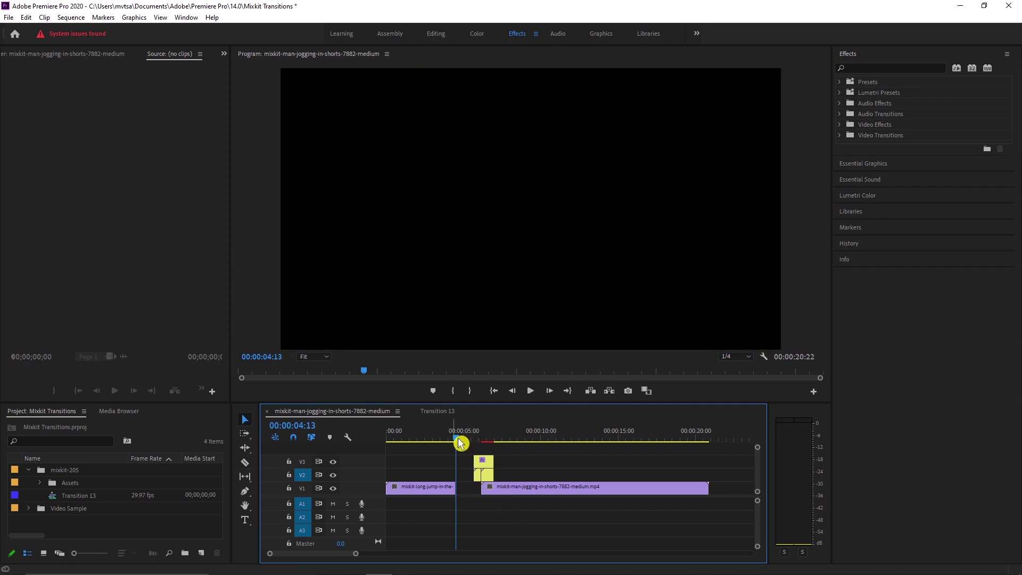
left_click_drag(459, 438, 495, 446)
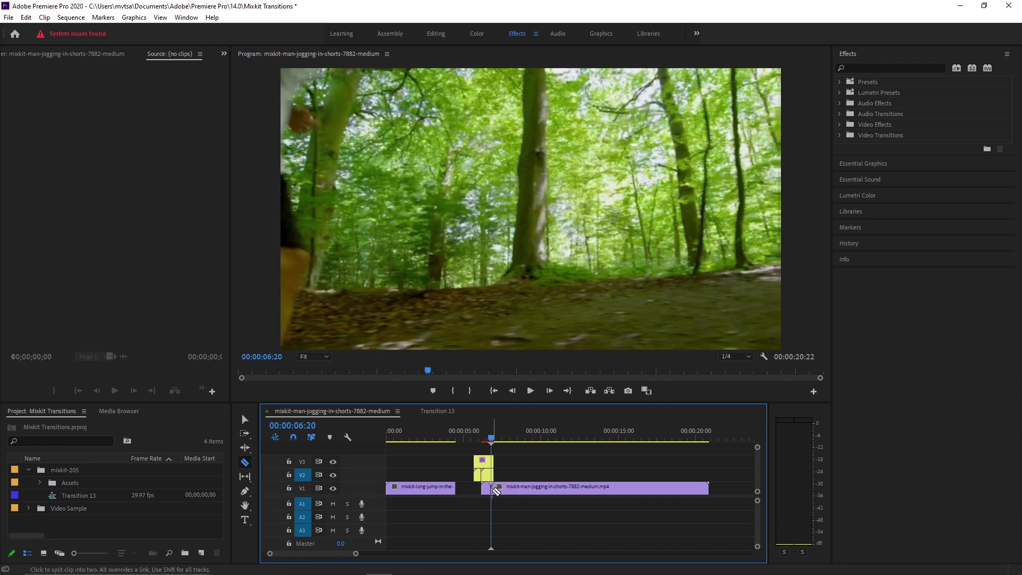
key("v")
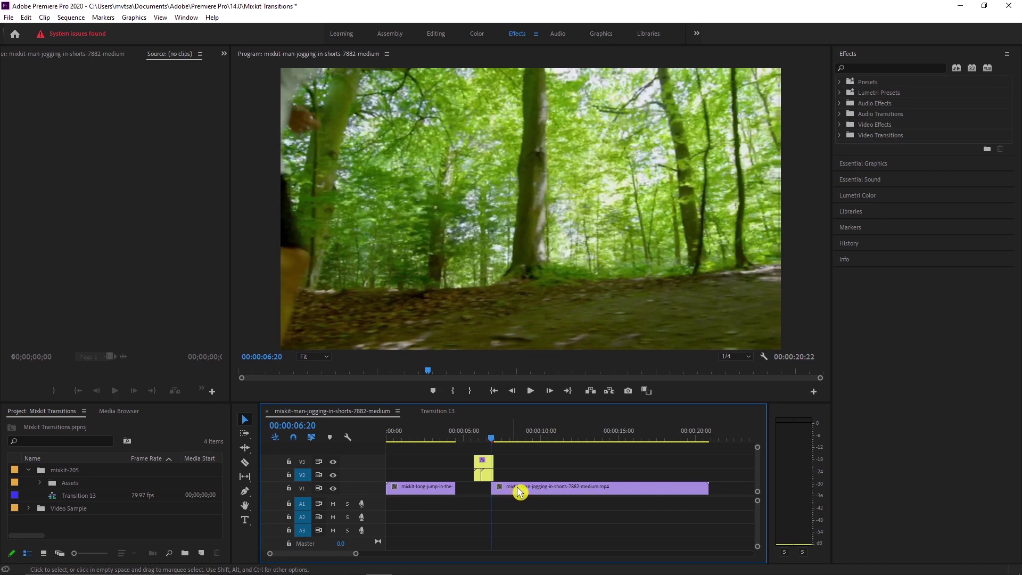
left_click_drag(519, 491, 495, 493)
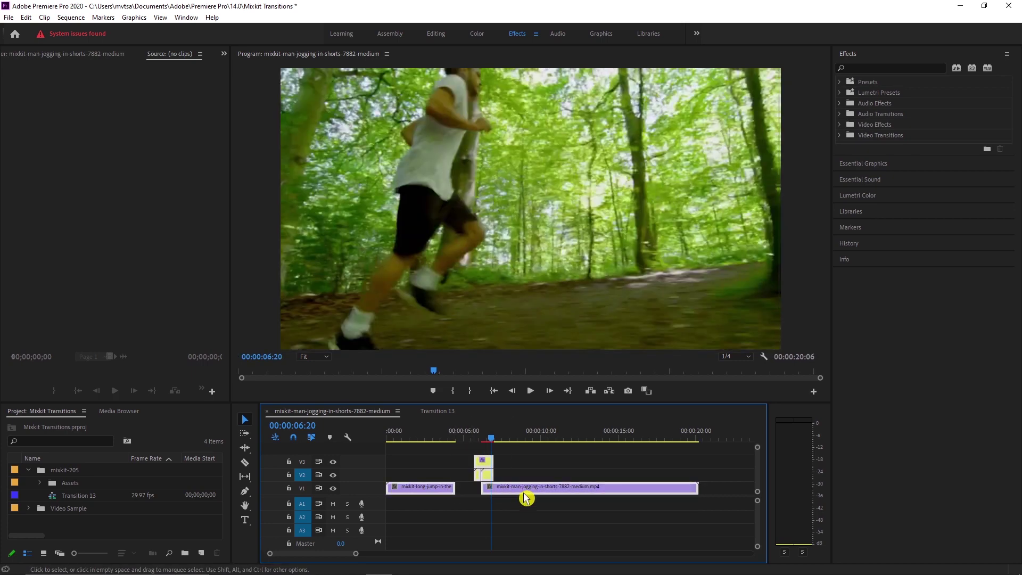
left_click_drag(532, 491, 504, 488)
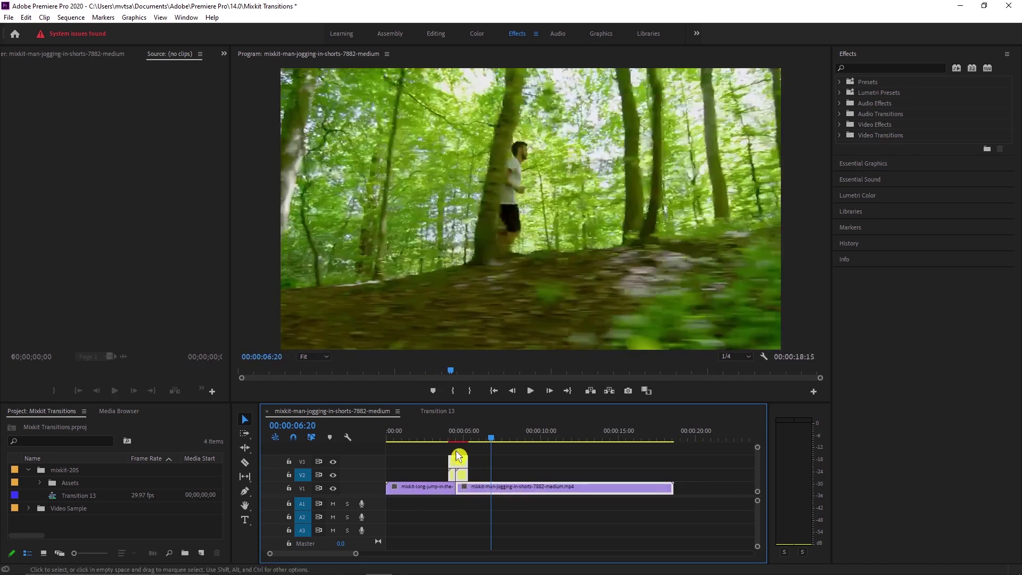
Play from the start and delete the jogging clip's tail after the 00:00:10:11 cut.
left_click(403, 439)
key("space")
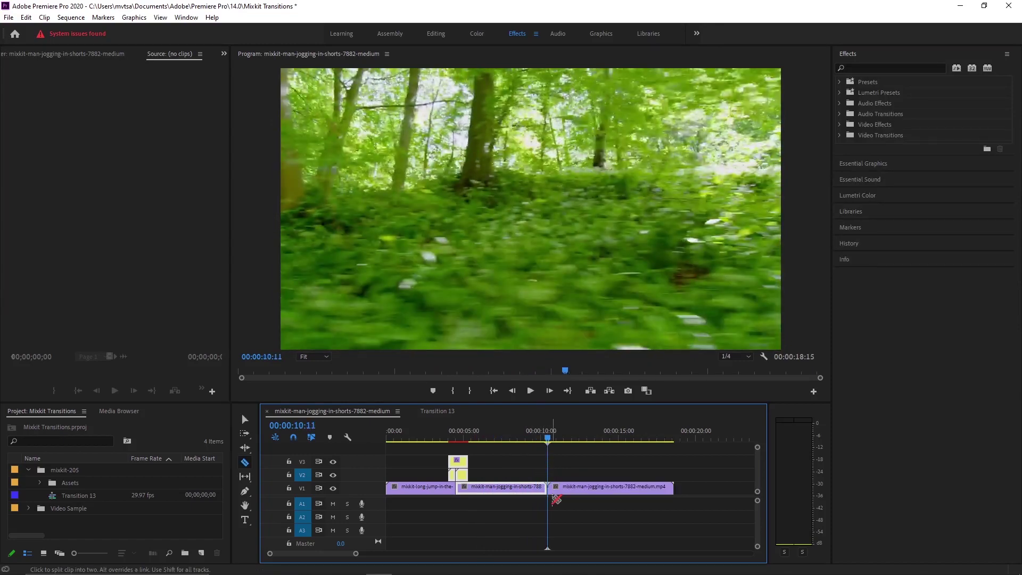
key("v")
left_click(571, 495)
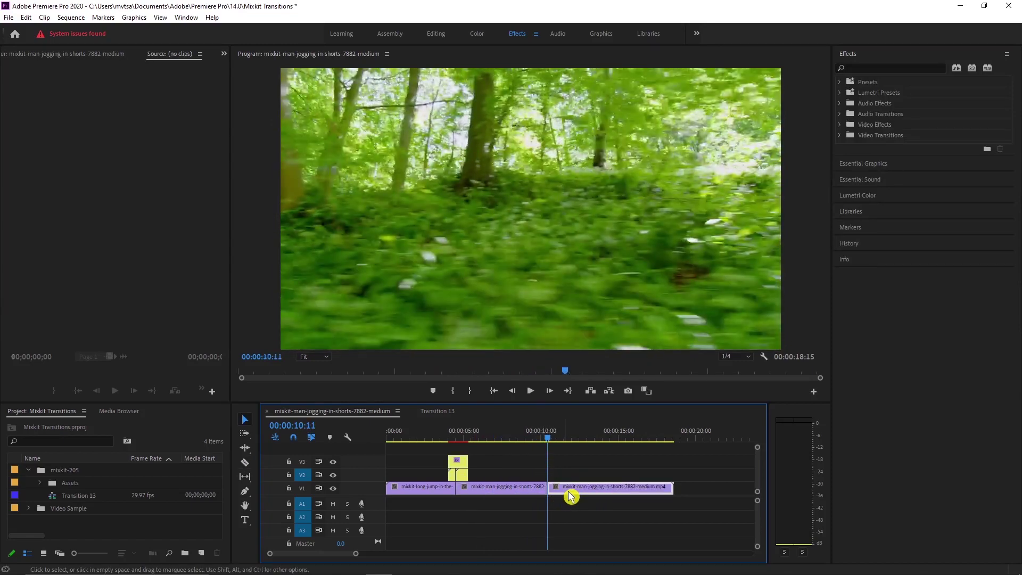
key("Delete")
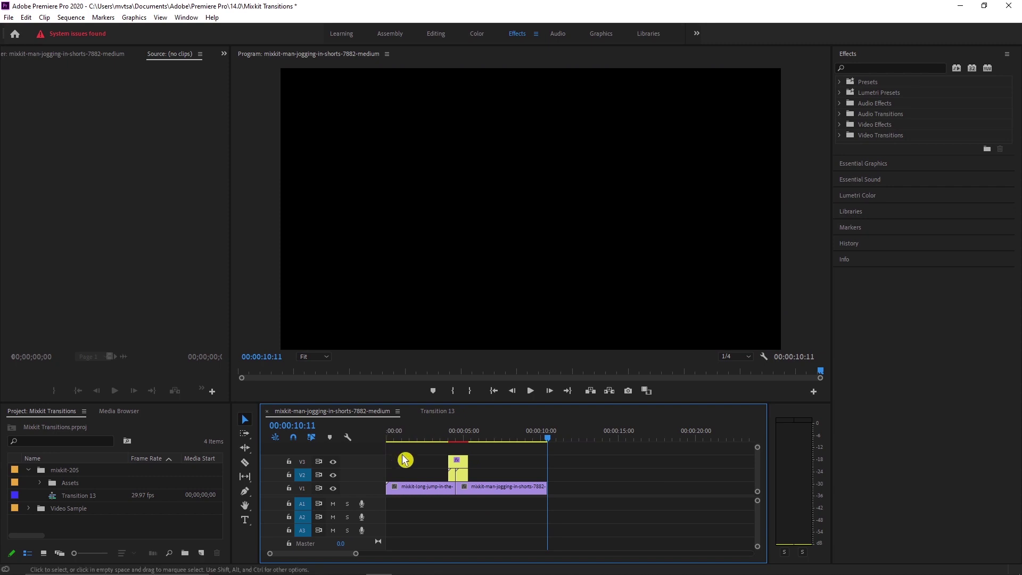
Play back the trimmed sequence from the start.
left_click(403, 437)
key("space")
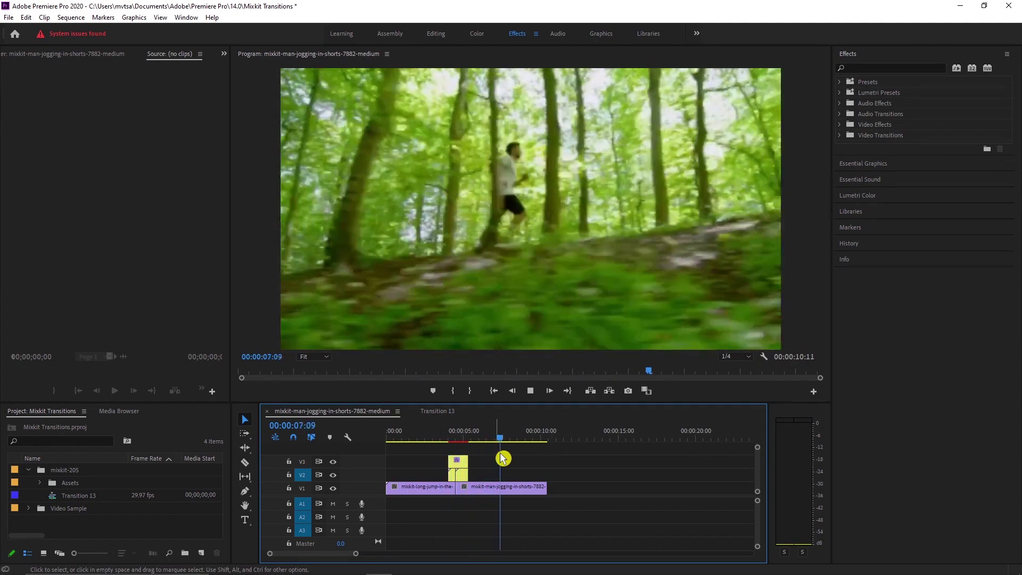
key("space")
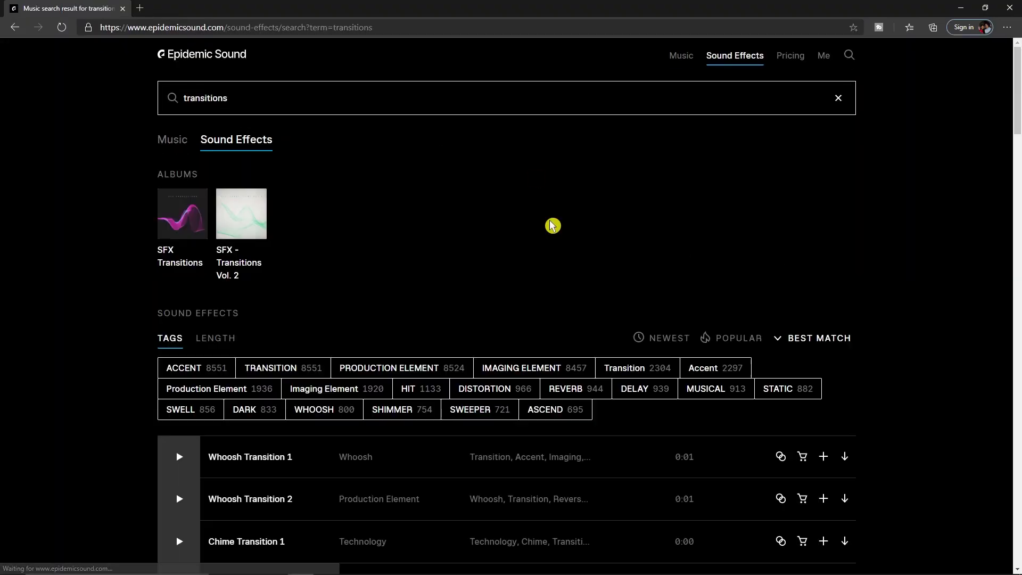
Download the Whoosh Transition 1 effect, then search 'bike' and download an exercise bike sound.
left_click(844, 456)
left_click(653, 358)
triple_click(350, 110)
type("bike")
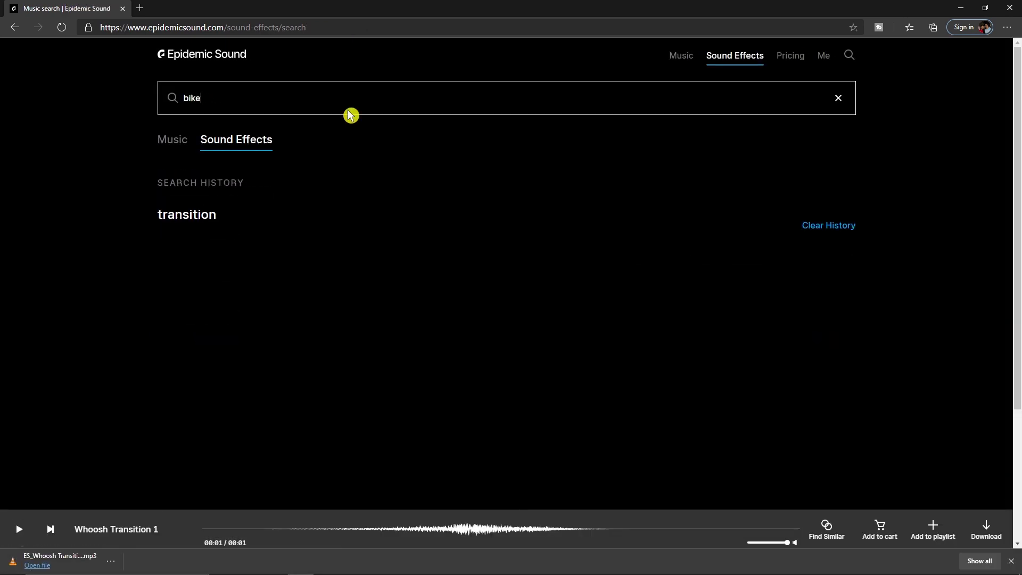
key("Return")
left_click(844, 354)
left_click(678, 353)
Search 'forest run', preview the footsteps effects and download Snow Run Deep.
triple_click(384, 100)
type("forest ")
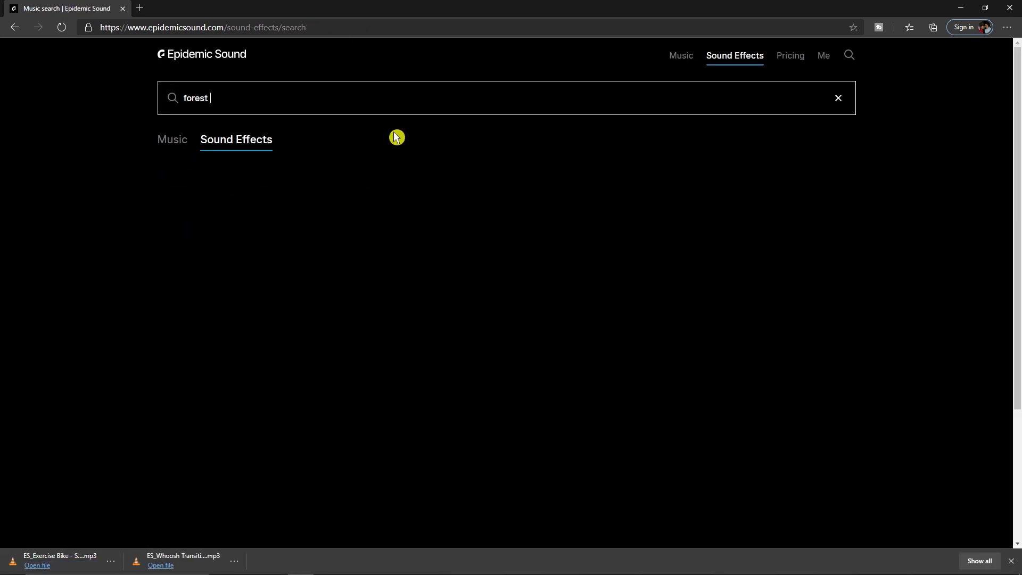
type("run")
key("Return")
left_click(183, 397)
left_click(183, 481)
left_click(183, 439)
left_click(849, 439)
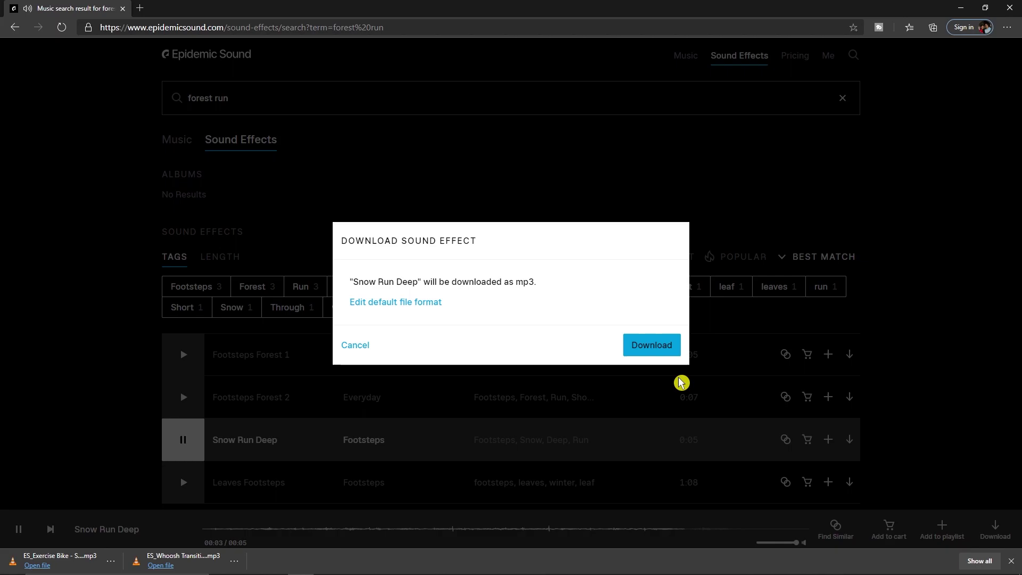
left_click(648, 345)
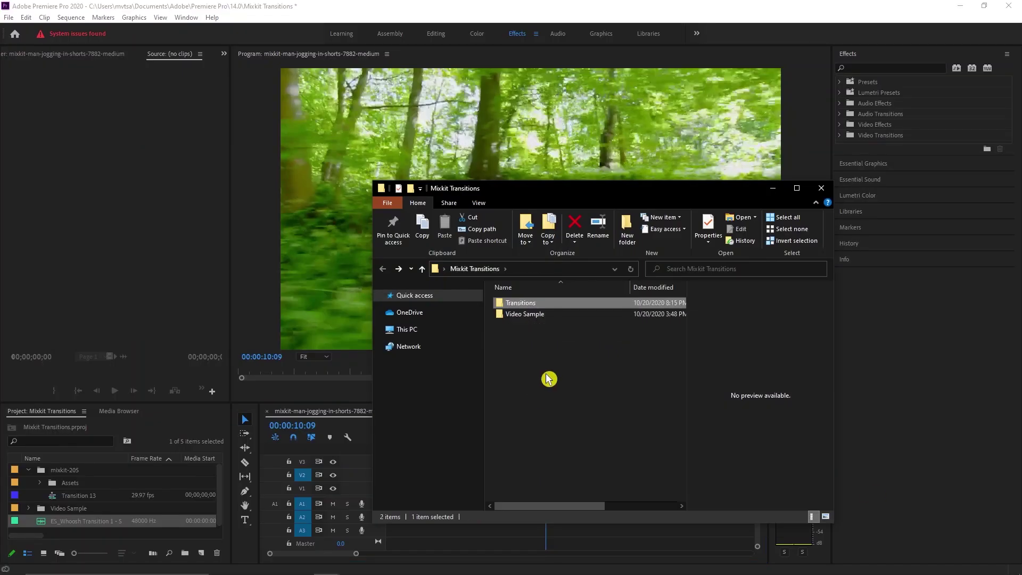
Import the new SFX folder, place the bike and run sounds on A1 and A2, and play.
key("ctrl+shift+n")
mouse_move(519, 303)
left_mouse_down()
mouse_move(91, 513)
mouse_move(116, 501)
mouse_move(451, 504)
left_mouse_up()
left_click_drag(114, 496, 392, 517)
key("c")
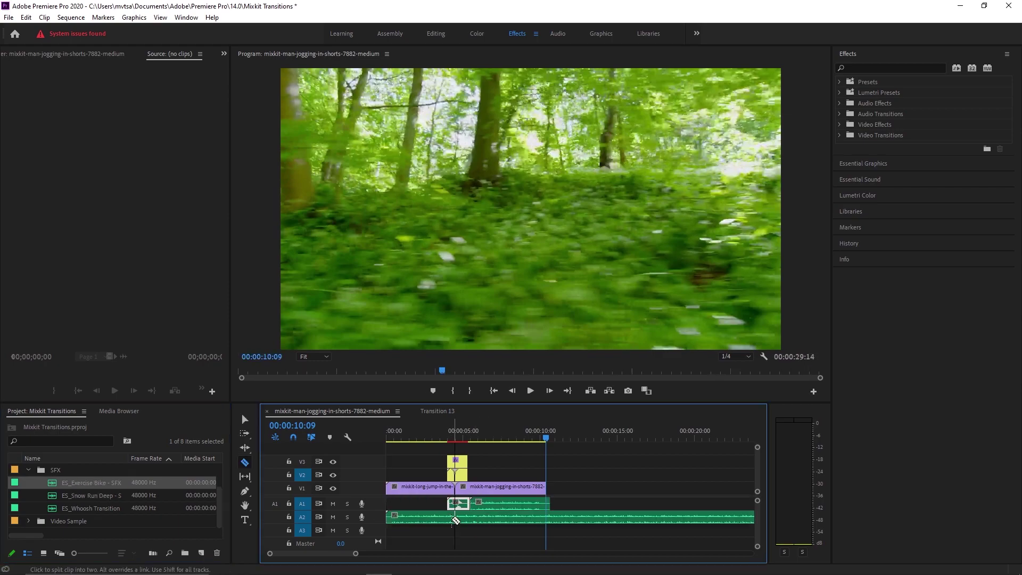
key("space")
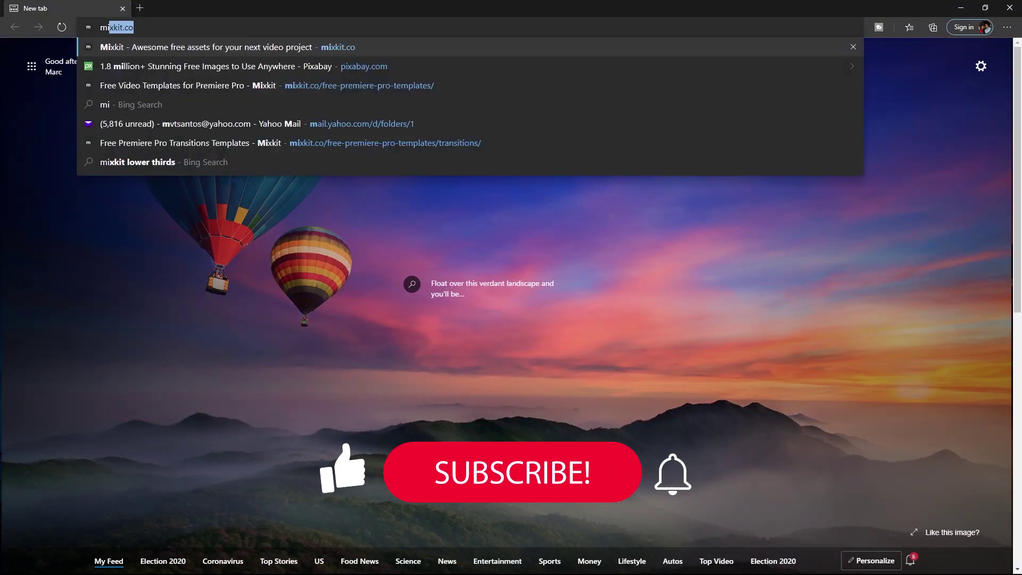
type("kit.co")
Load mixkit.co in a new Edge tab.
key("Return")
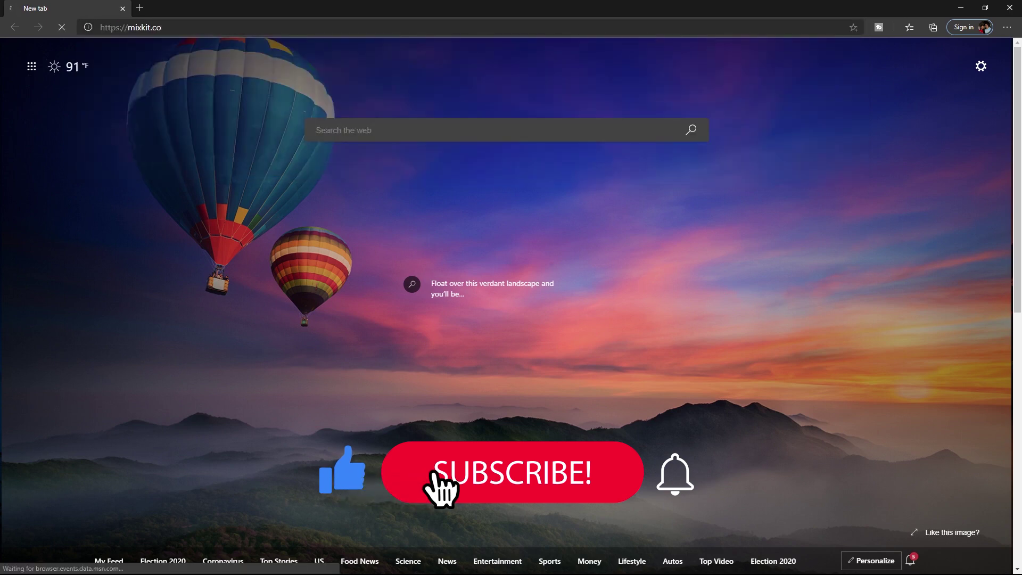